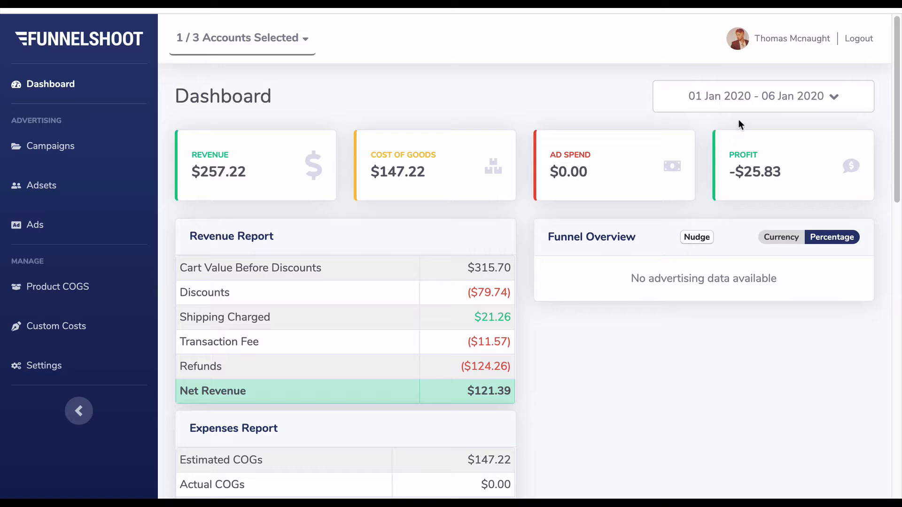
Step: Set the dashboard's date range to 01 Dec 2019 - 31 Dec 2019
click(739, 108)
click(678, 133)
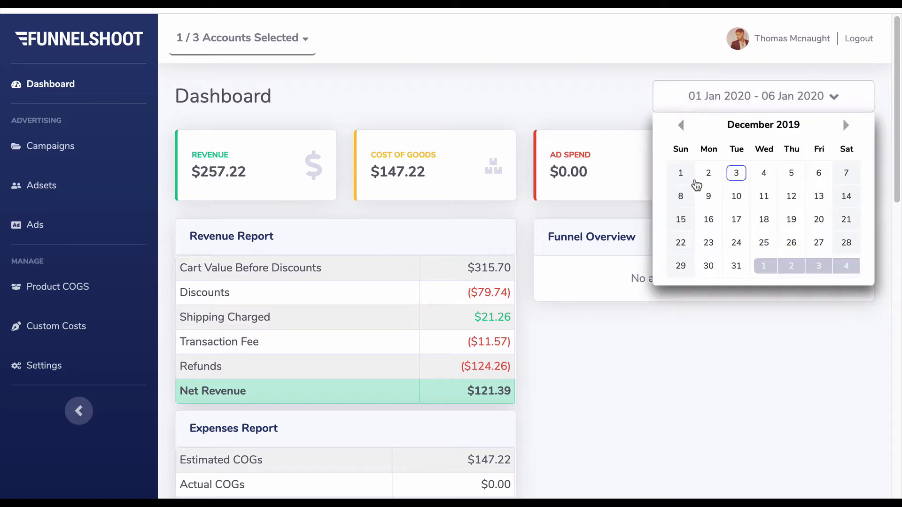
click(681, 173)
click(743, 267)
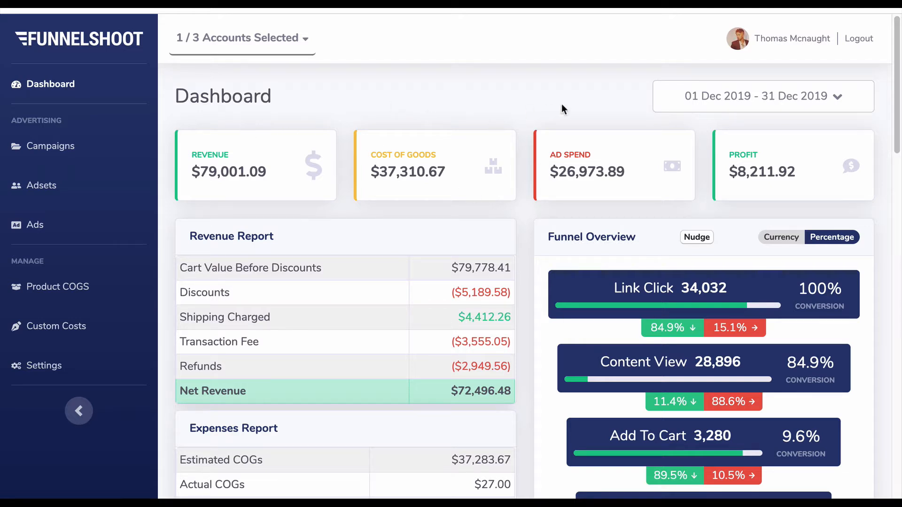
Step: Review the dashboard's Revenue and Expenses reports, including the Custom Costs breakdown for the selected period
scroll(383, 193, down, 1)
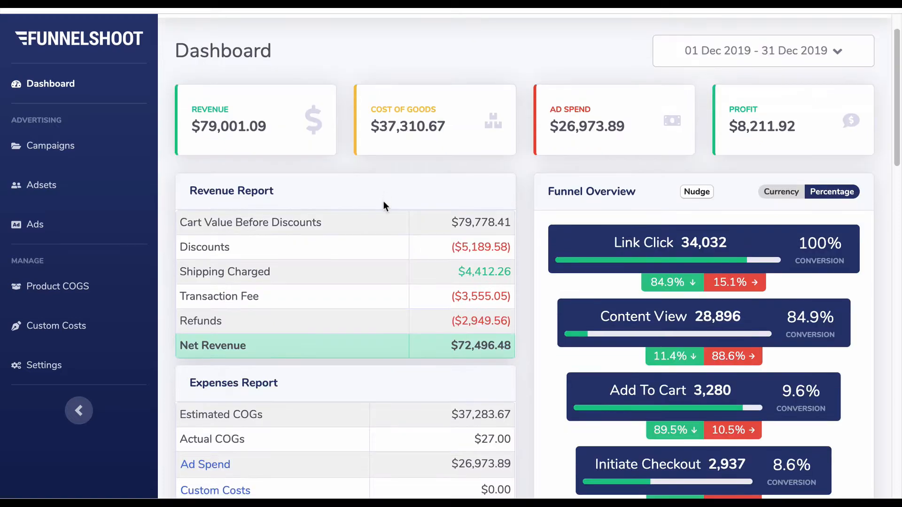
scroll(379, 202, down, 3)
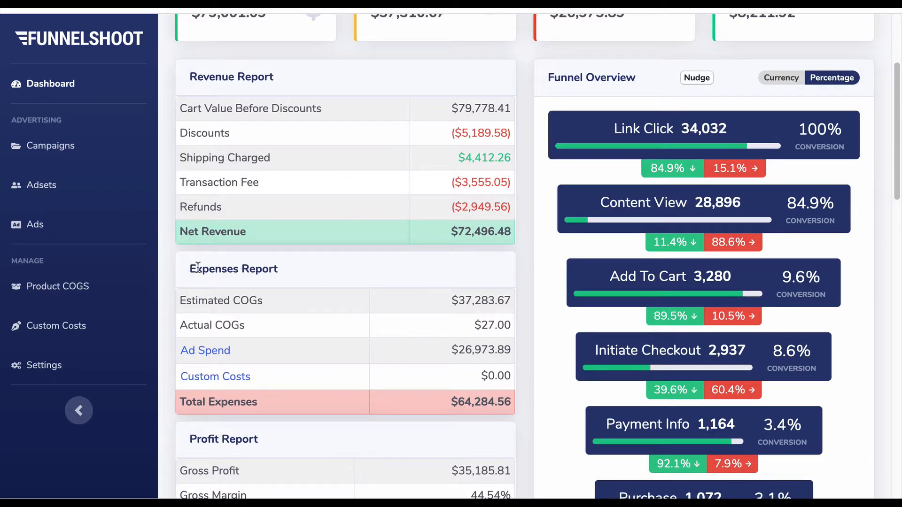
click(241, 383)
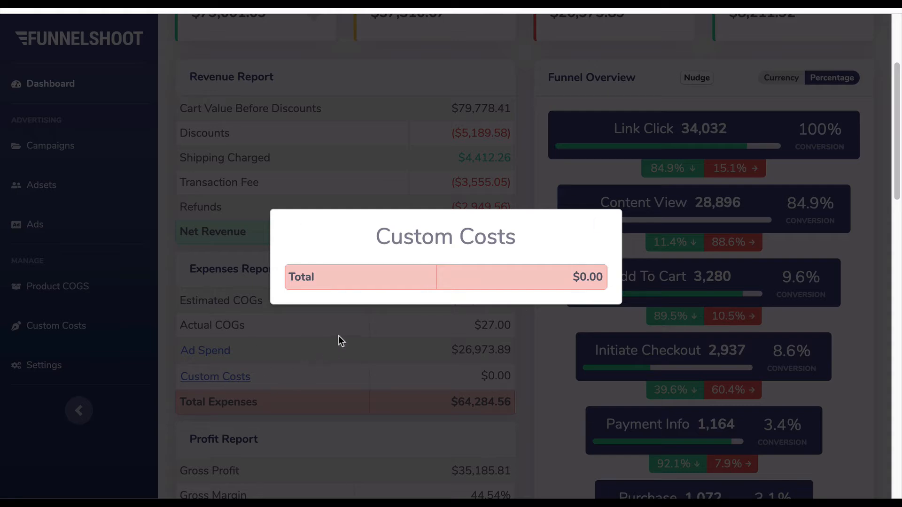
click(531, 192)
scroll(532, 191, up, 4)
scroll(485, 312, down, 1)
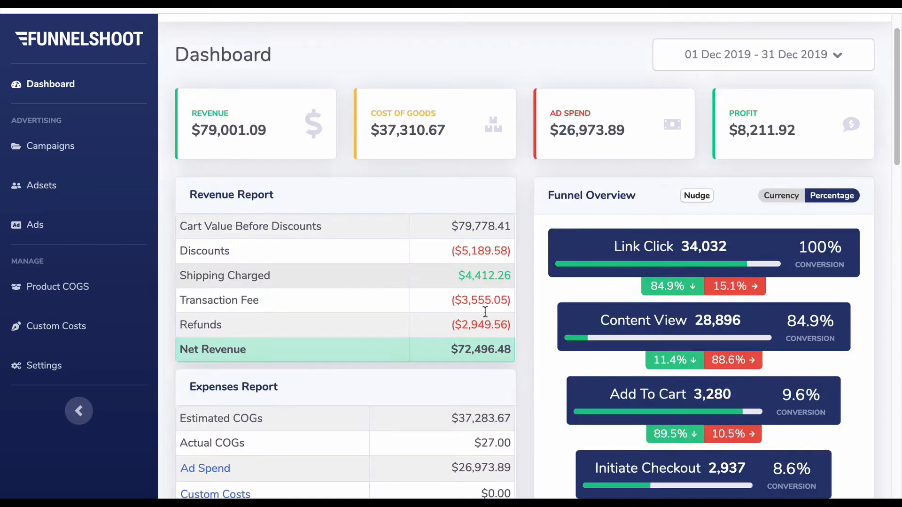
scroll(485, 311, down, 2)
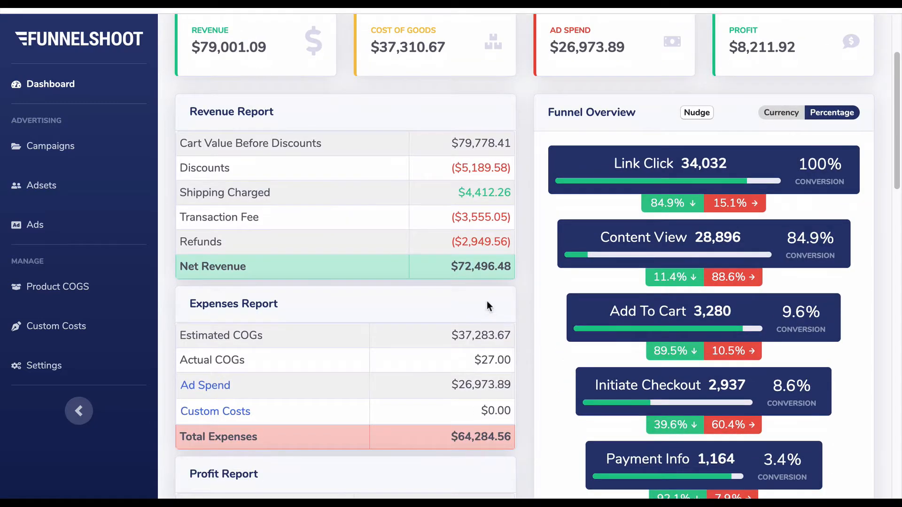
Step: Delete the recurring Virtual Assistant and Shopify entries from the custom costs
click(76, 331)
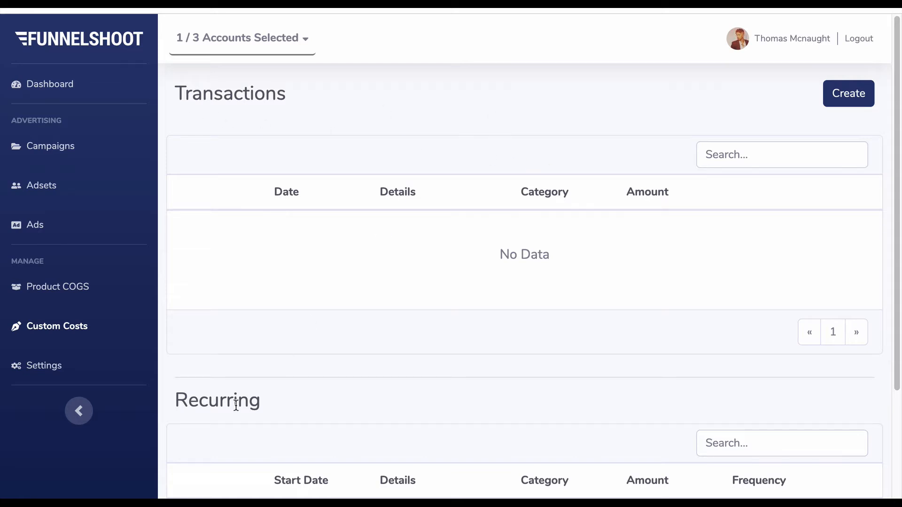
scroll(238, 403, down, 1)
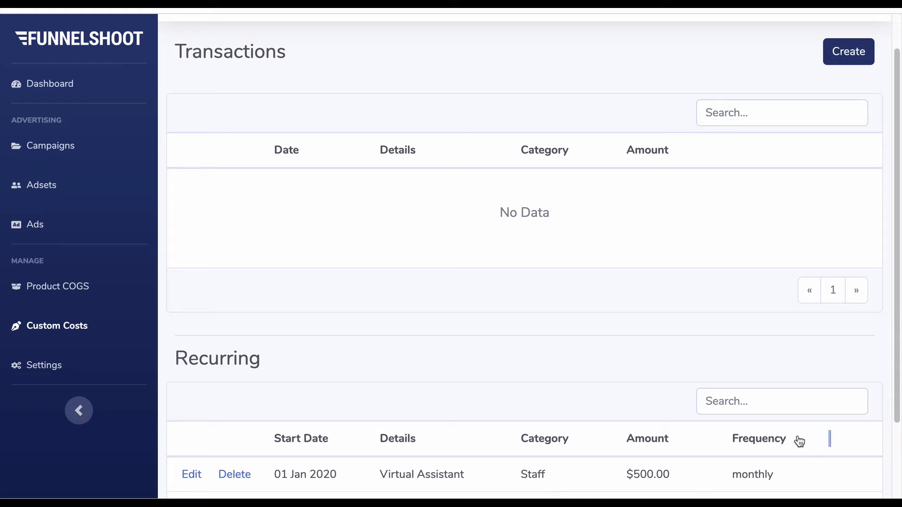
click(234, 477)
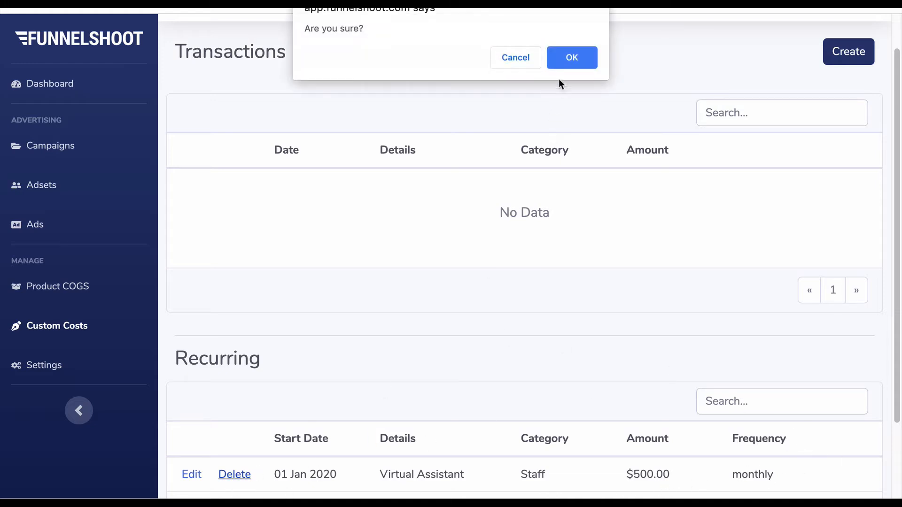
click(562, 62)
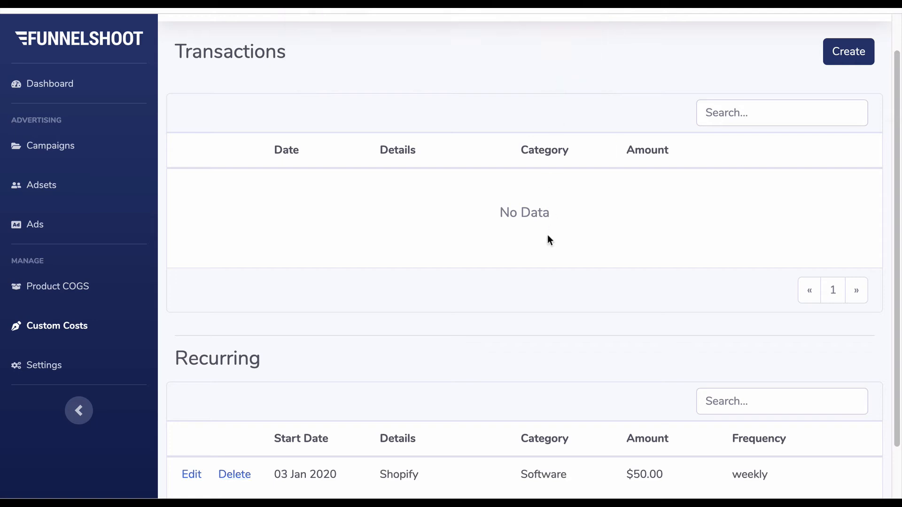
click(242, 475)
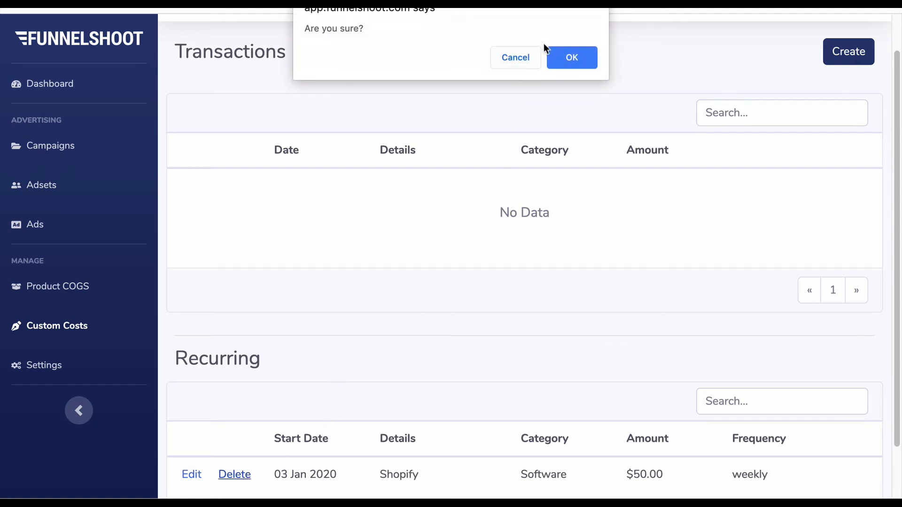
click(562, 62)
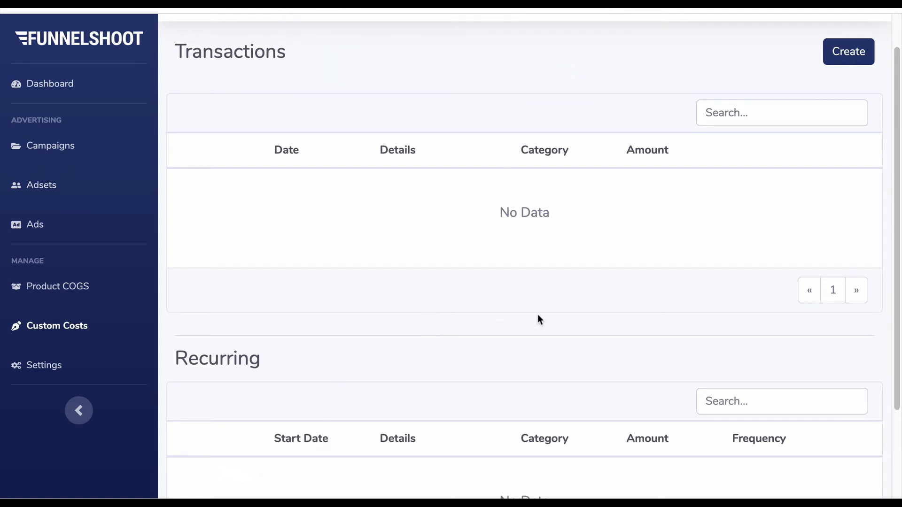
Step: Start a new custom cost transaction and create the category Staff for it
scroll(537, 315, up, 1)
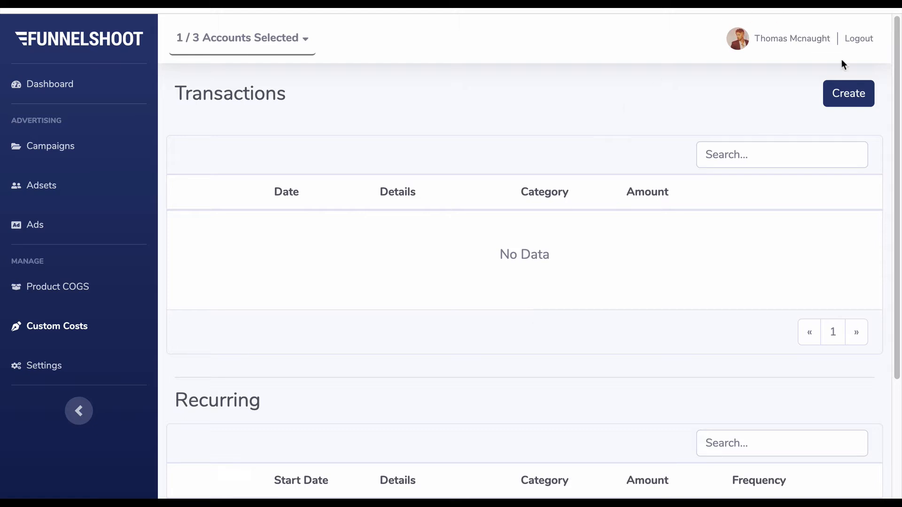
click(847, 101)
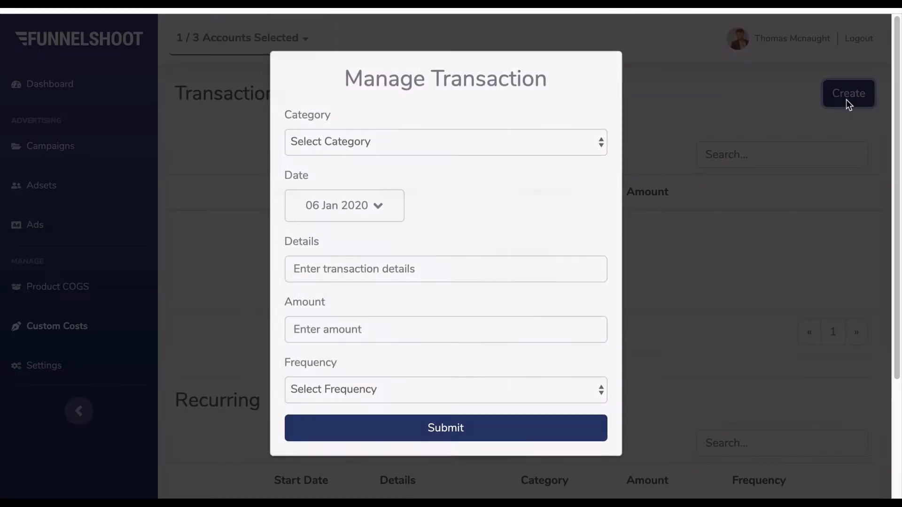
click(423, 146)
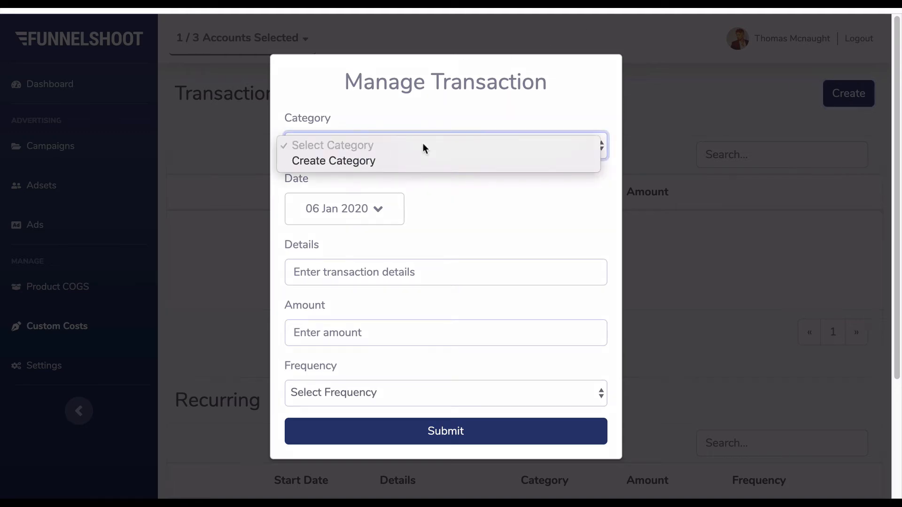
click(385, 160)
click(375, 172)
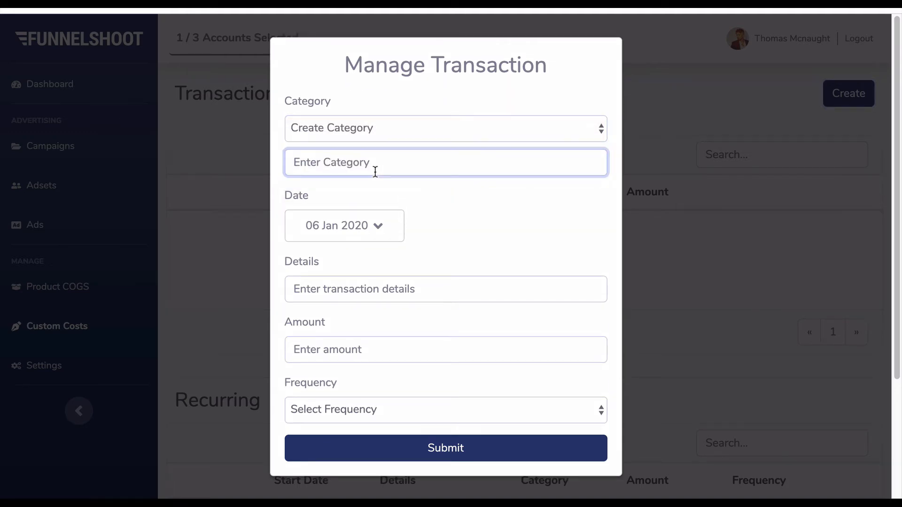
text(Staff)
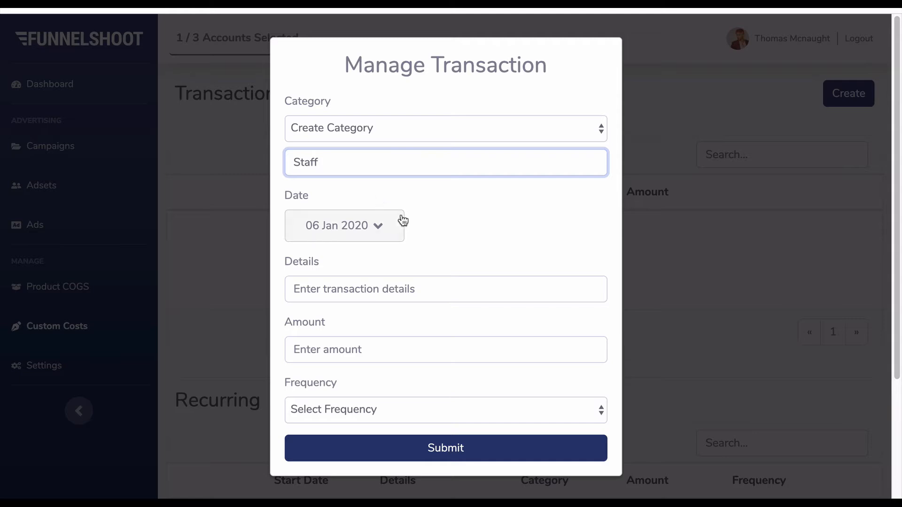
Step: Enter Virtual Assistant as the transaction details and set its date to 01 Jan 2020
click(442, 266)
click(428, 289)
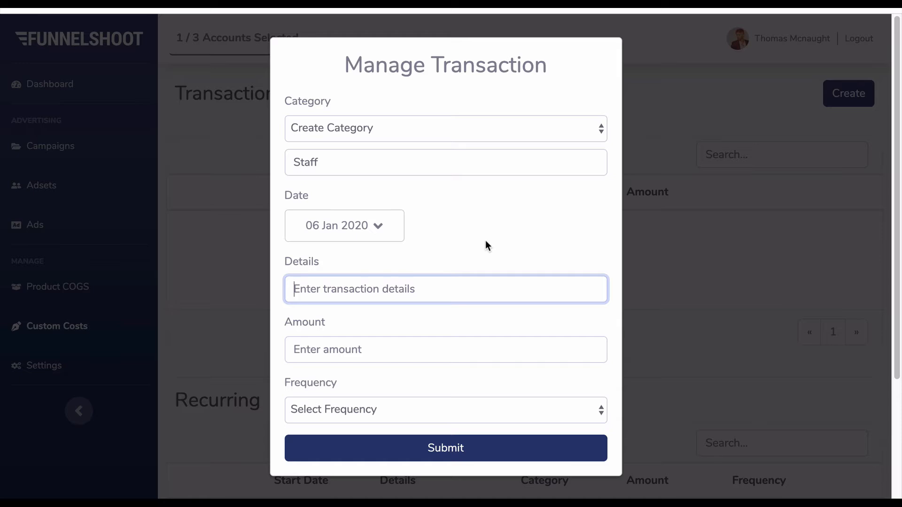
text(Virtual)
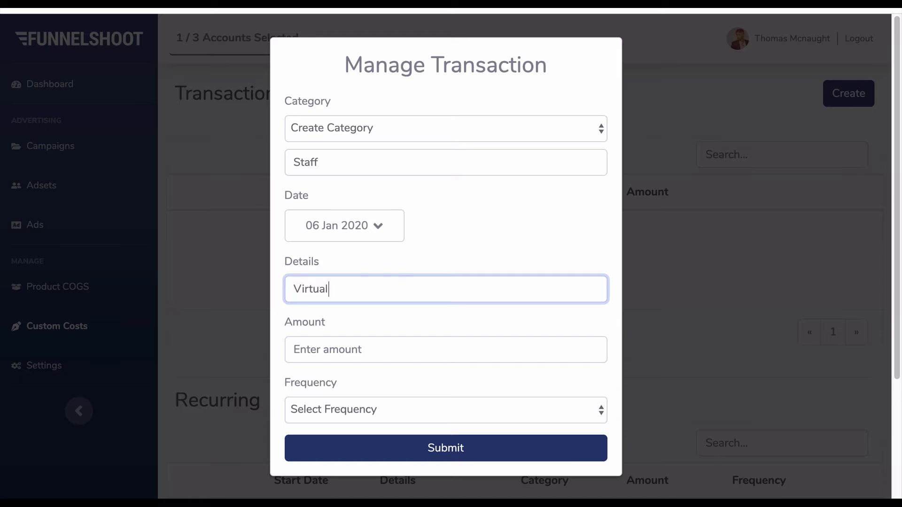
text( Assistant)
click(376, 224)
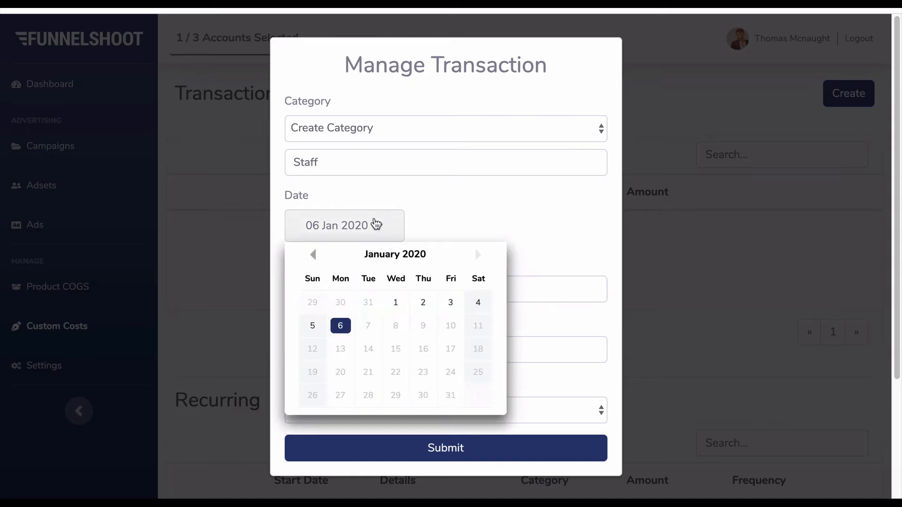
click(395, 302)
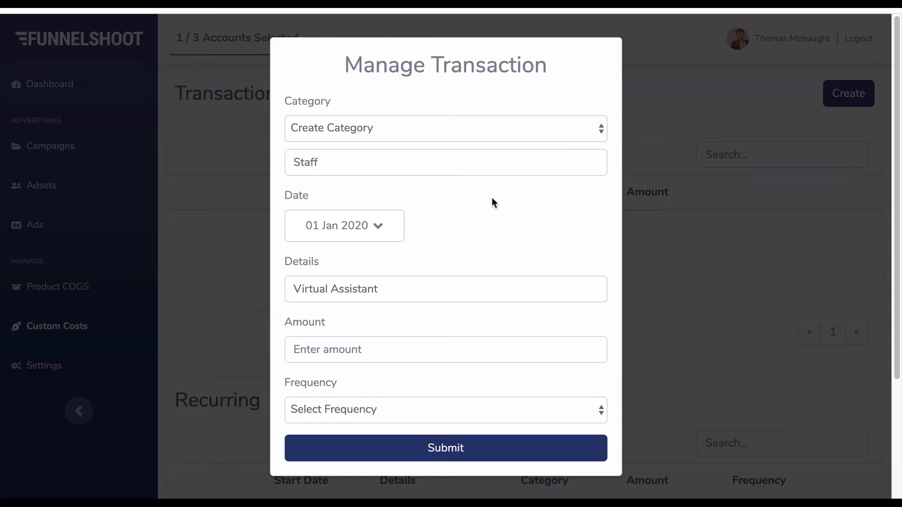
Step: Set the transaction's amount to 500 with a monthly frequency and submit it
click(418, 349)
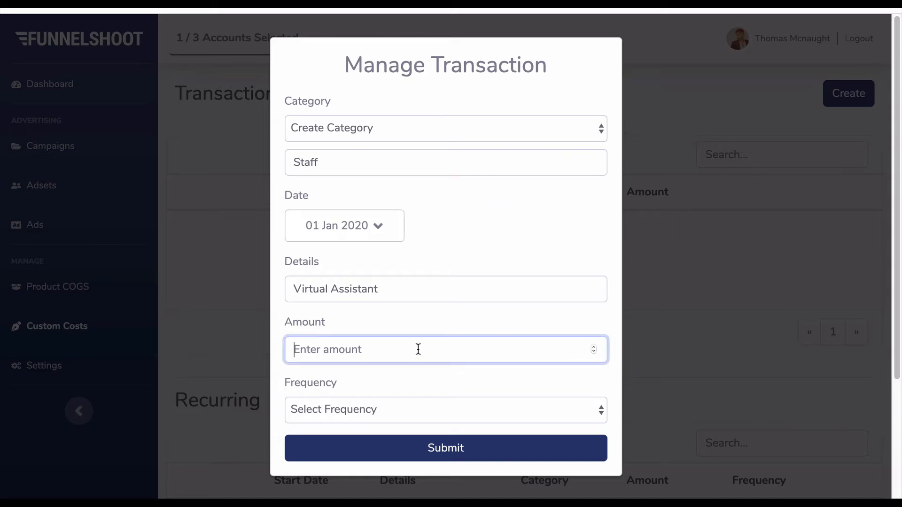
text(500)
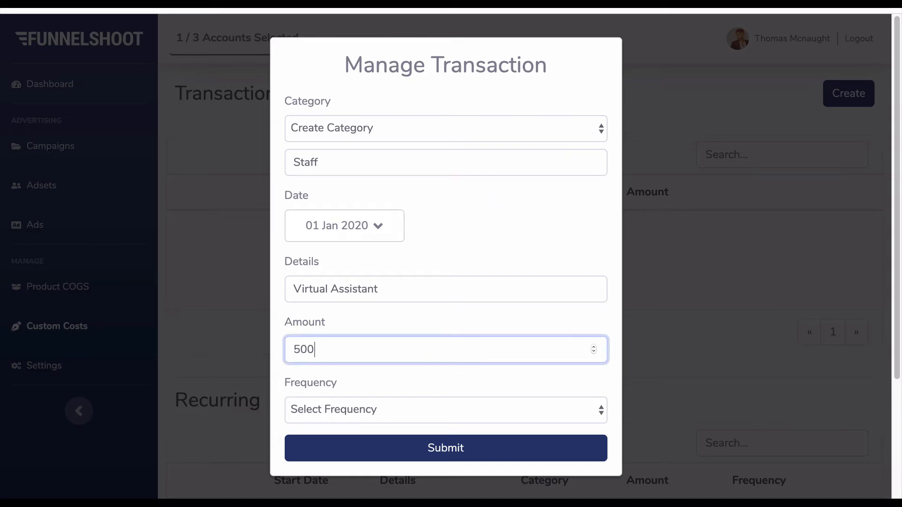
click(476, 313)
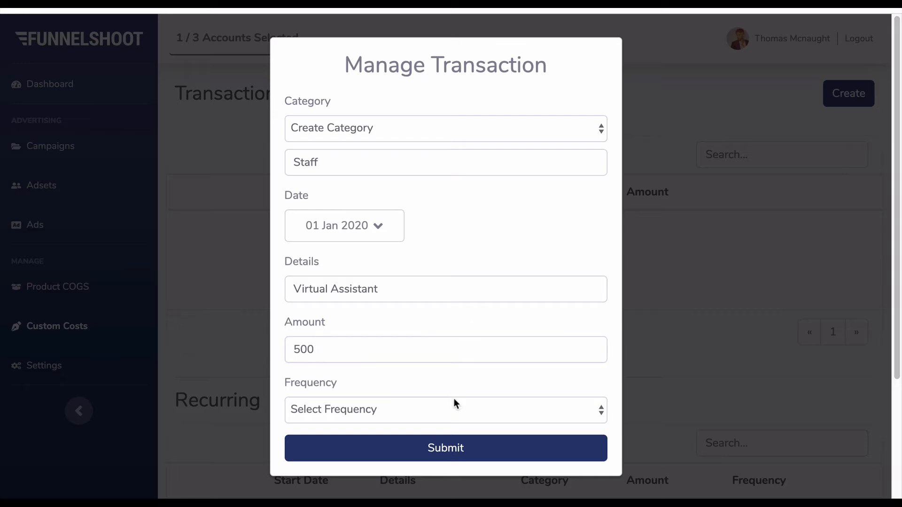
click(437, 408)
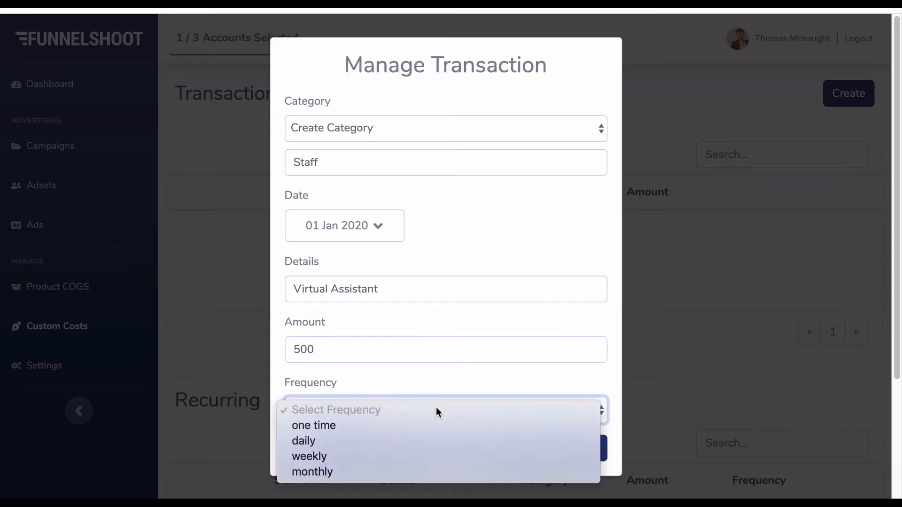
click(369, 472)
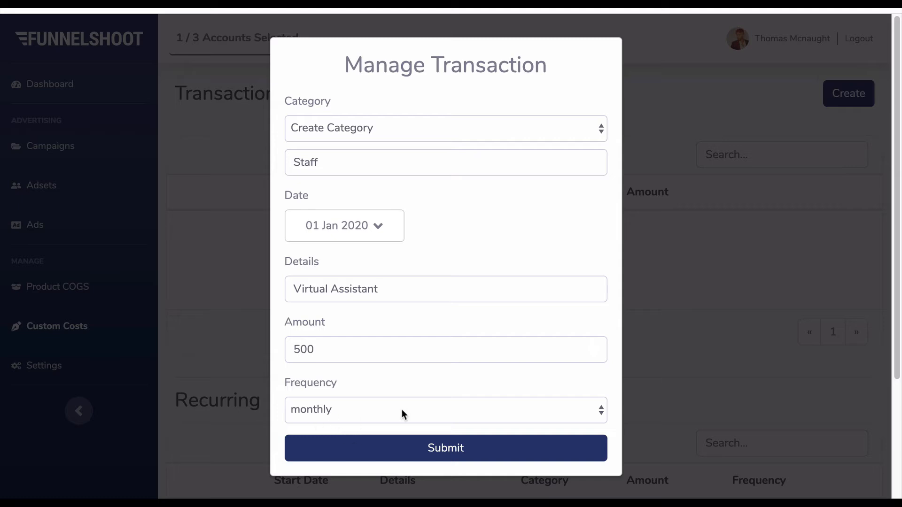
click(438, 448)
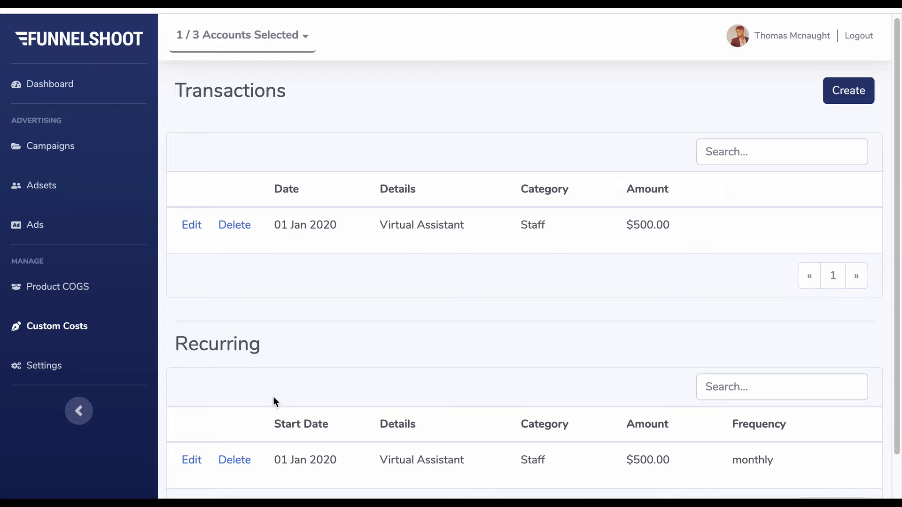
scroll(282, 402, down, 1)
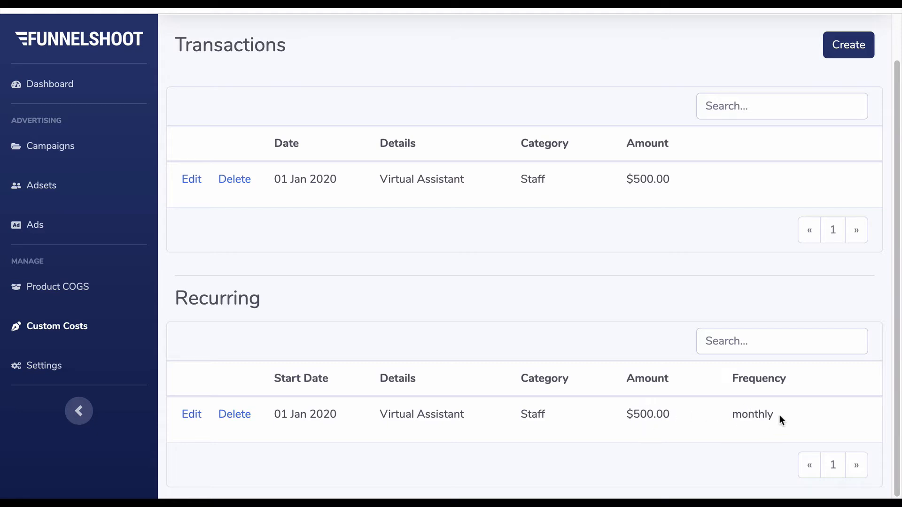
Step: Return to the dashboard, set the date range to 01 Jan 2020 - 06 Jan 2020 and review the Expenses Report
click(41, 97)
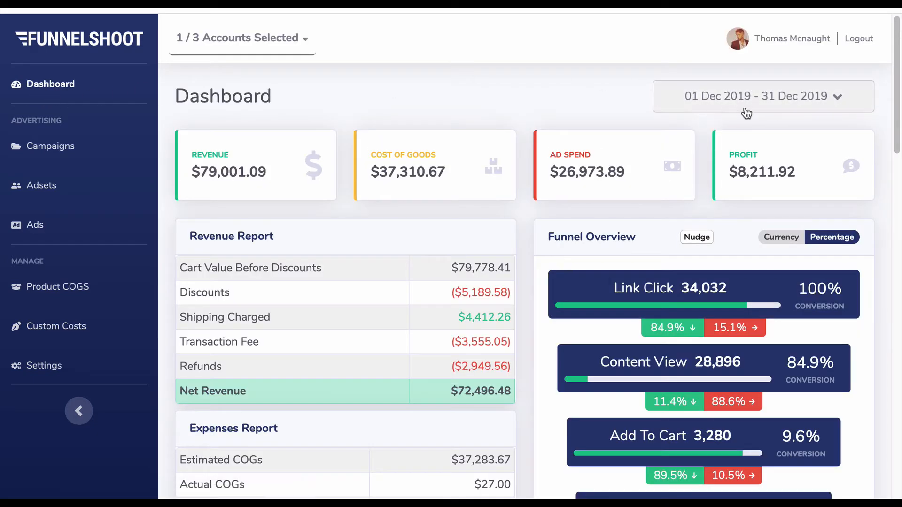
click(751, 105)
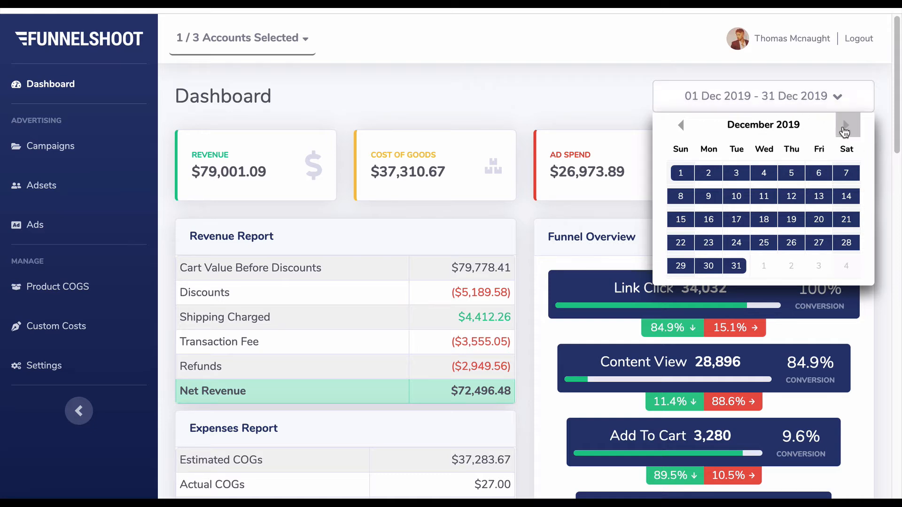
click(845, 125)
click(763, 172)
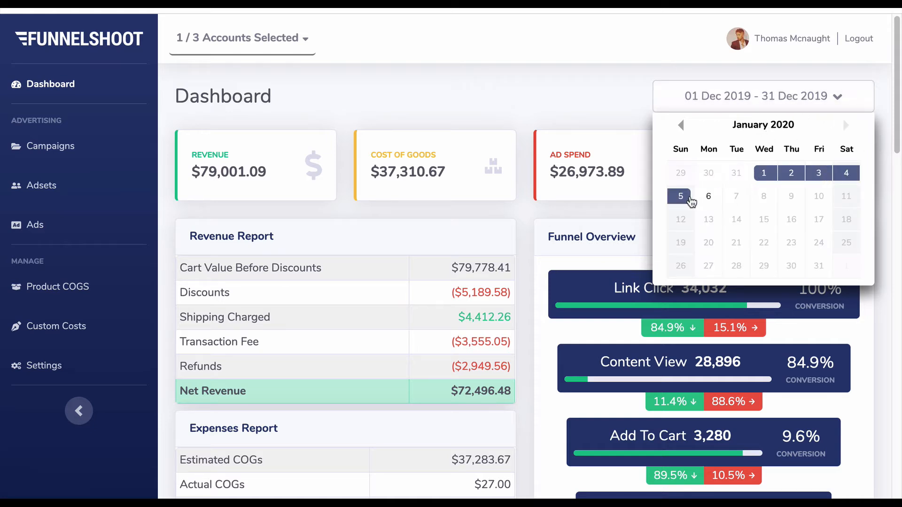
click(708, 196)
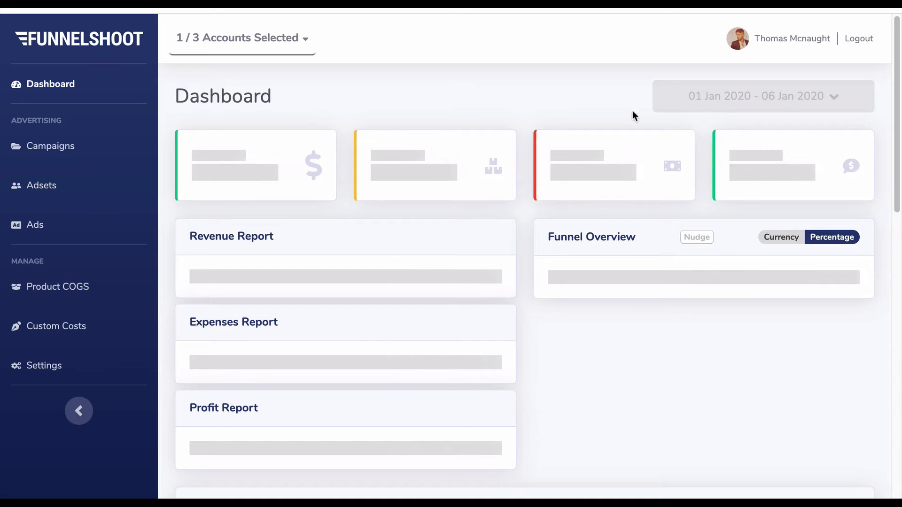
scroll(509, 278, down, 1)
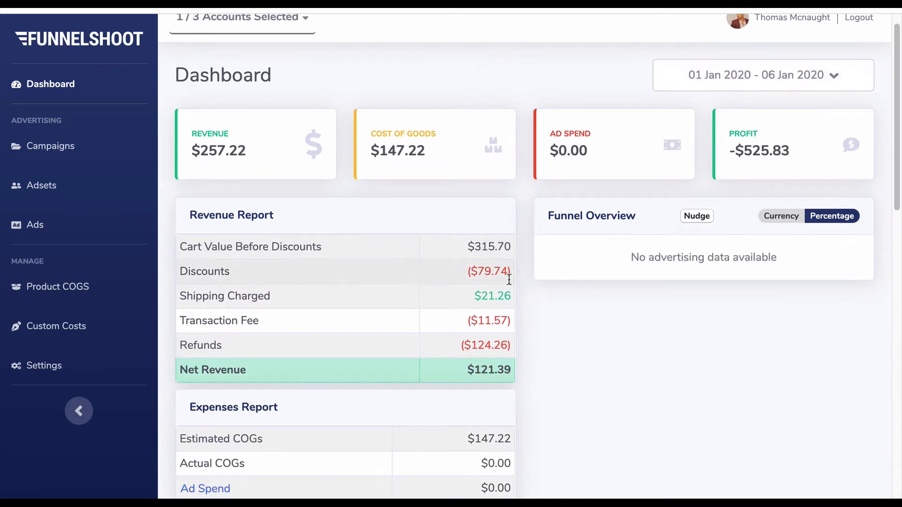
scroll(509, 279, down, 3)
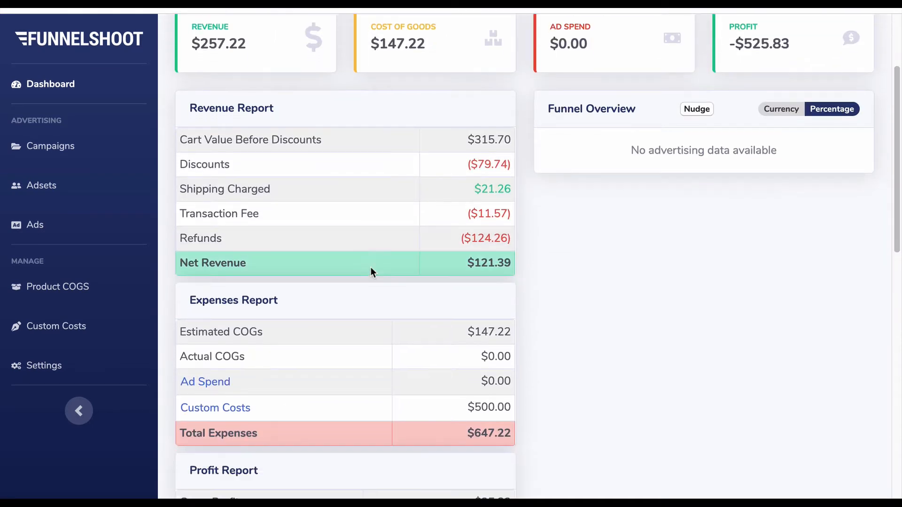
Step: Examine the Custom Costs line of the Expenses Report and its breakdown by category, then close the breakdown
scroll(370, 267, down, 1)
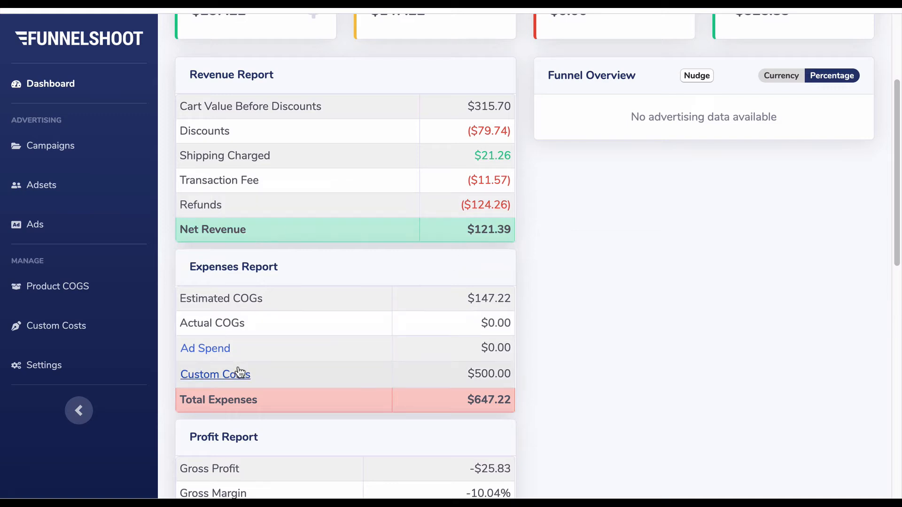
drag(464, 375, 512, 374)
scroll(409, 361, up, 1)
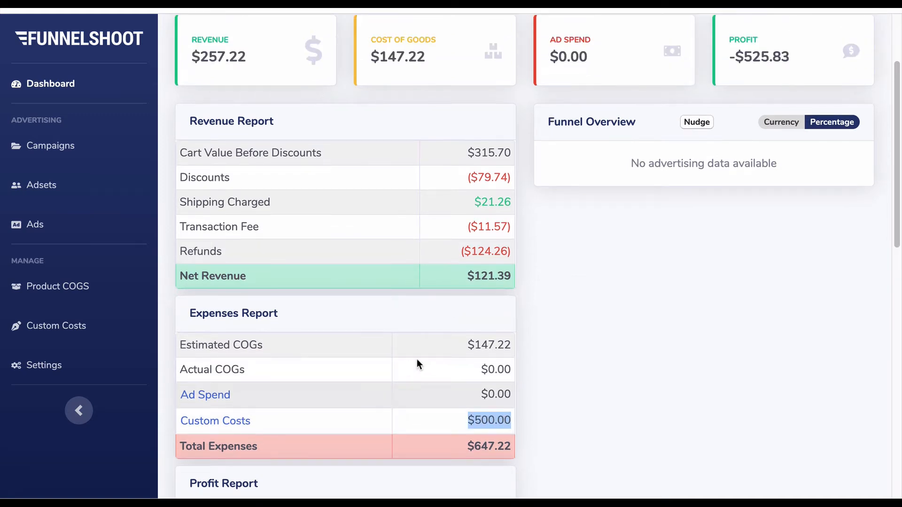
scroll(399, 395, down, 1)
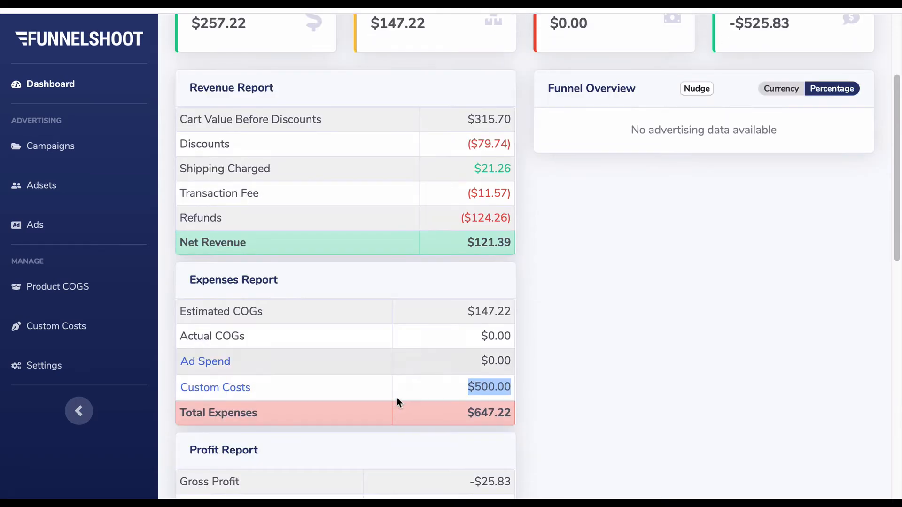
click(233, 388)
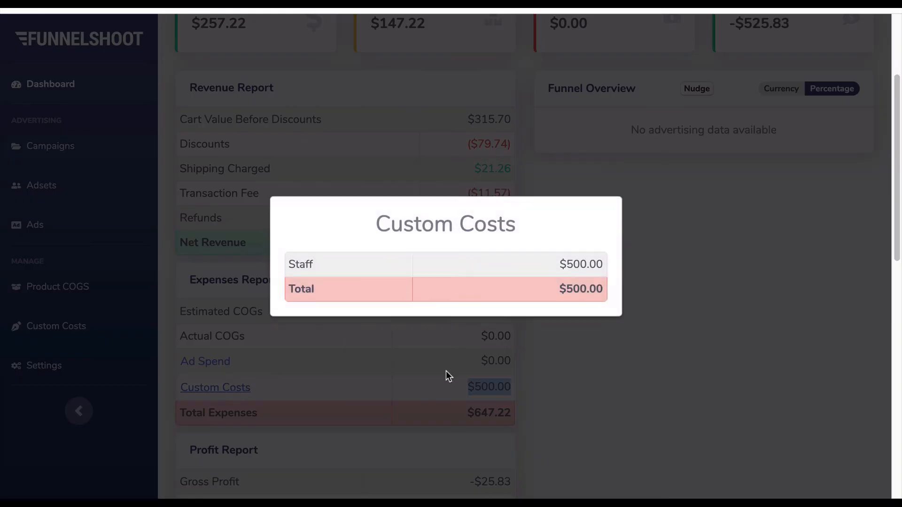
drag(288, 265, 319, 266)
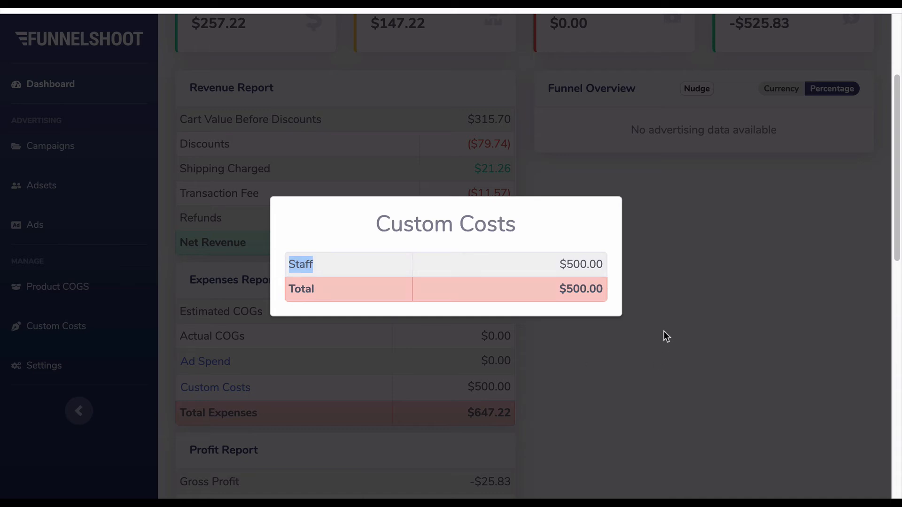
click(600, 267)
click(679, 334)
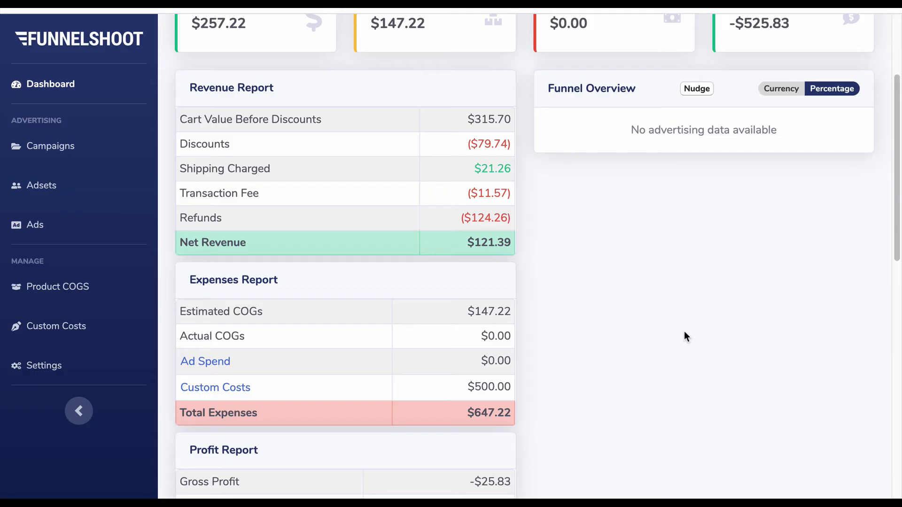
Step: Start another custom cost transaction and create the category Software for it
click(49, 328)
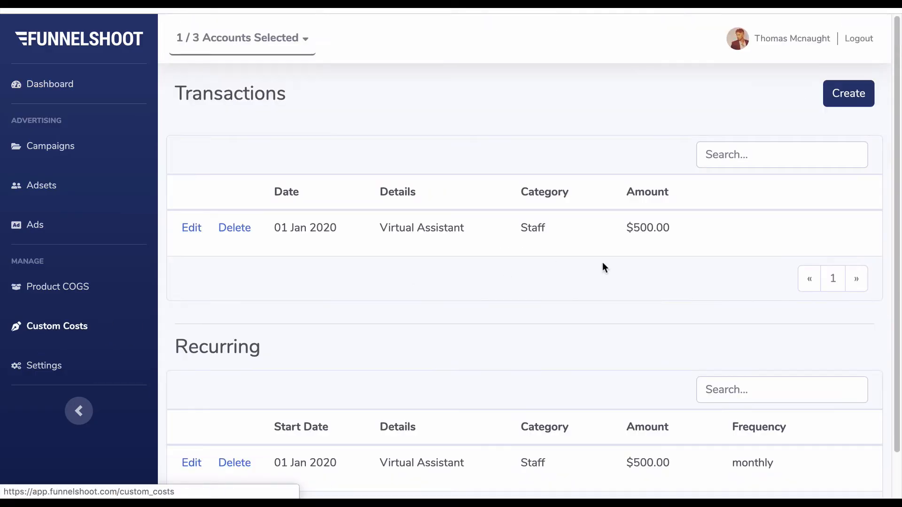
click(835, 98)
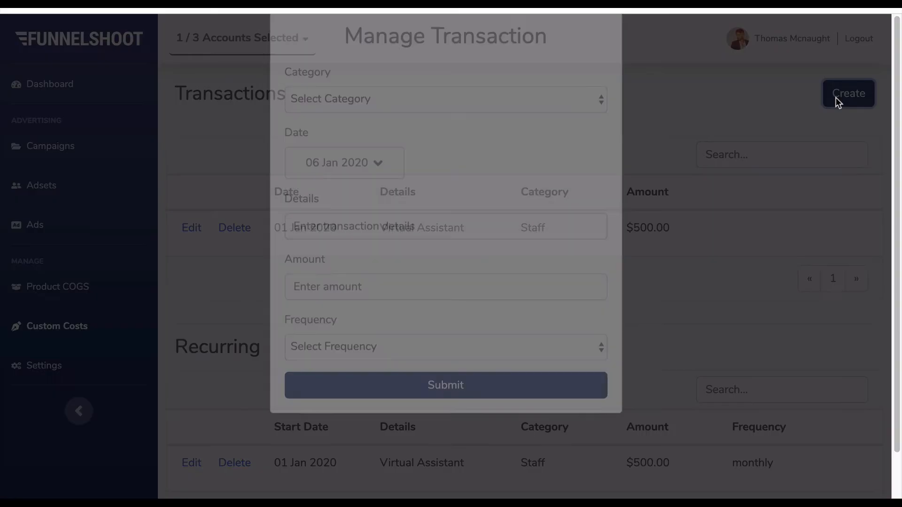
click(438, 146)
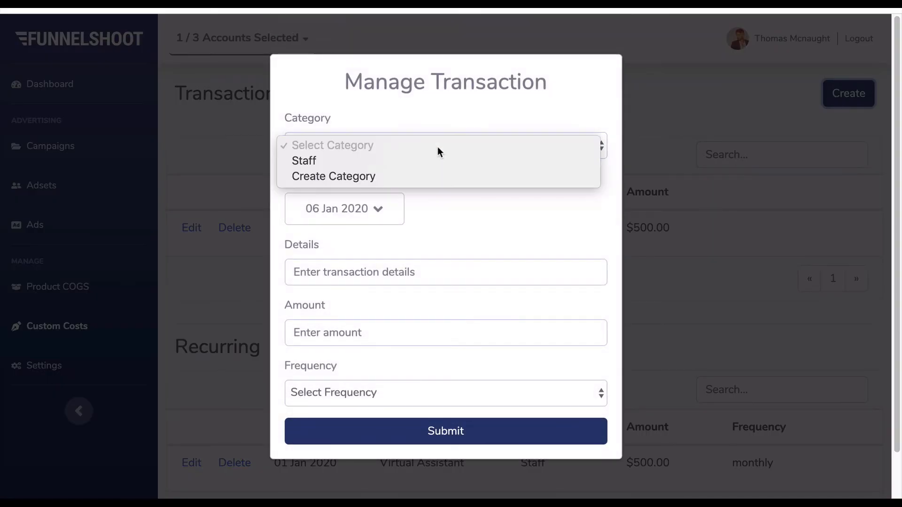
click(353, 172)
click(394, 161)
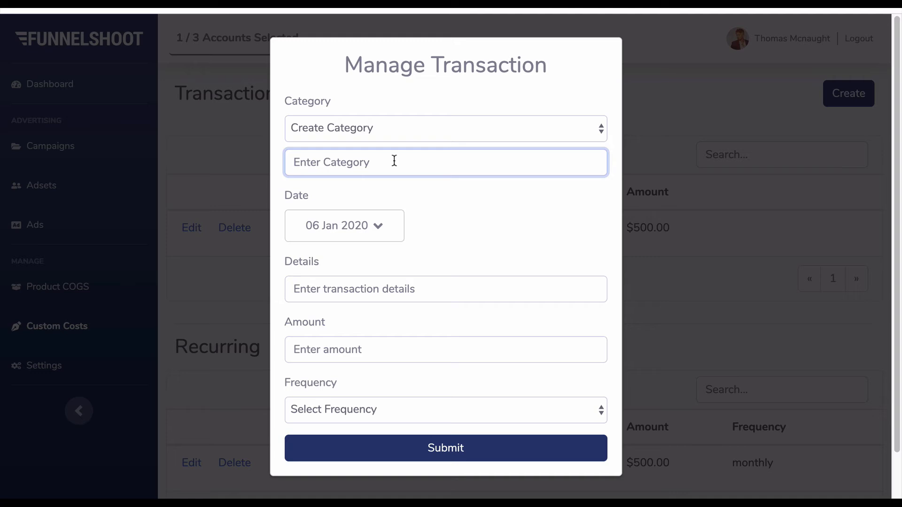
text(Software)
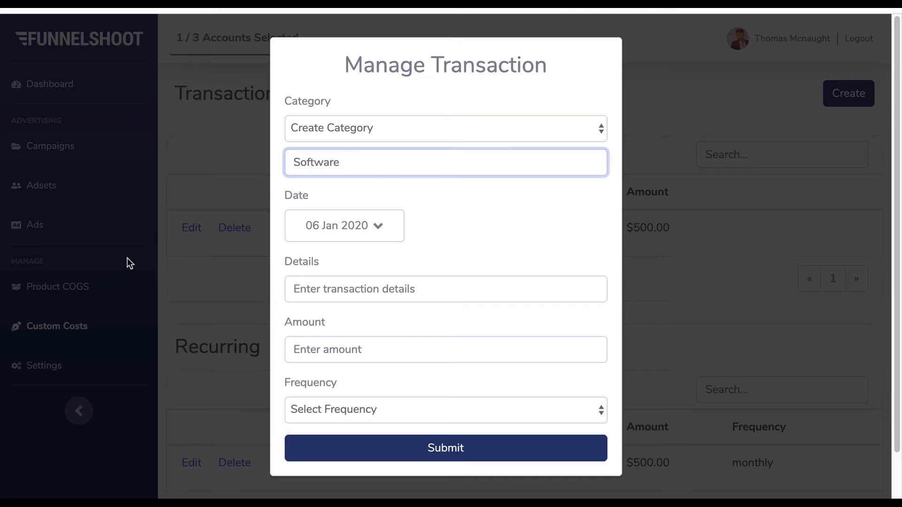
Step: Set the Software transaction's date to 01 Jan 2020 and enter Shopify as its details
click(340, 235)
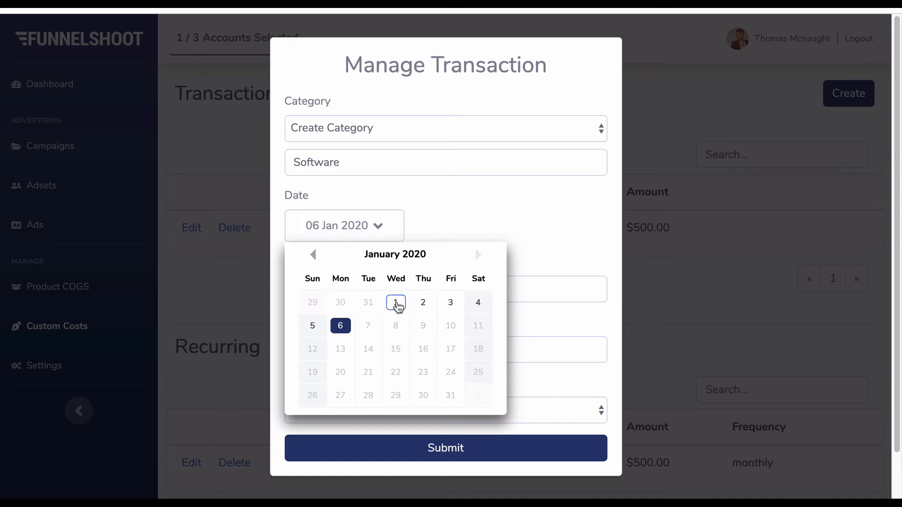
click(396, 303)
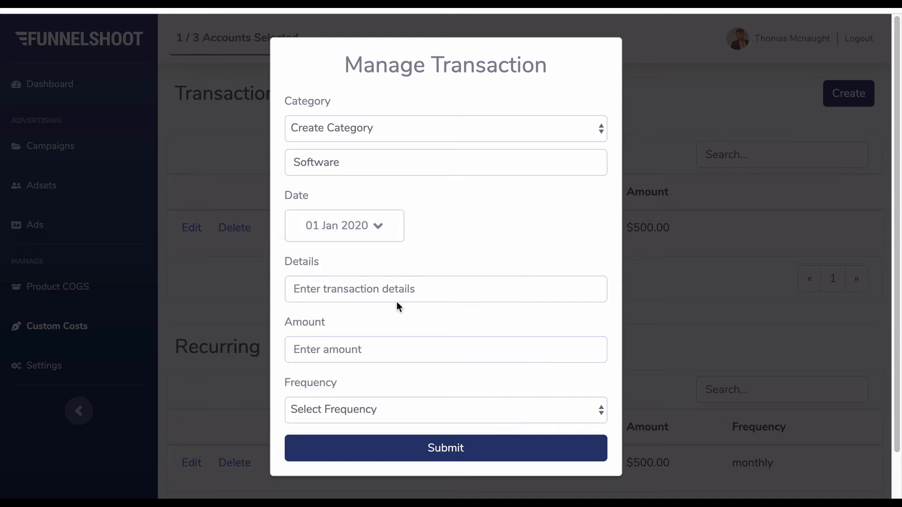
click(452, 283)
text(Shopif)
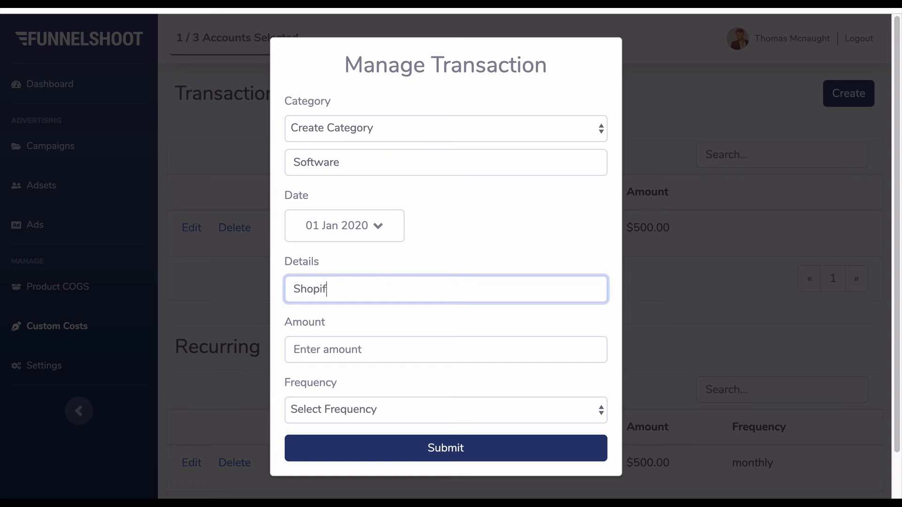
text(y)
Step: Set the Shopify transaction's amount to 50 with a weekly frequency and submit it
click(369, 356)
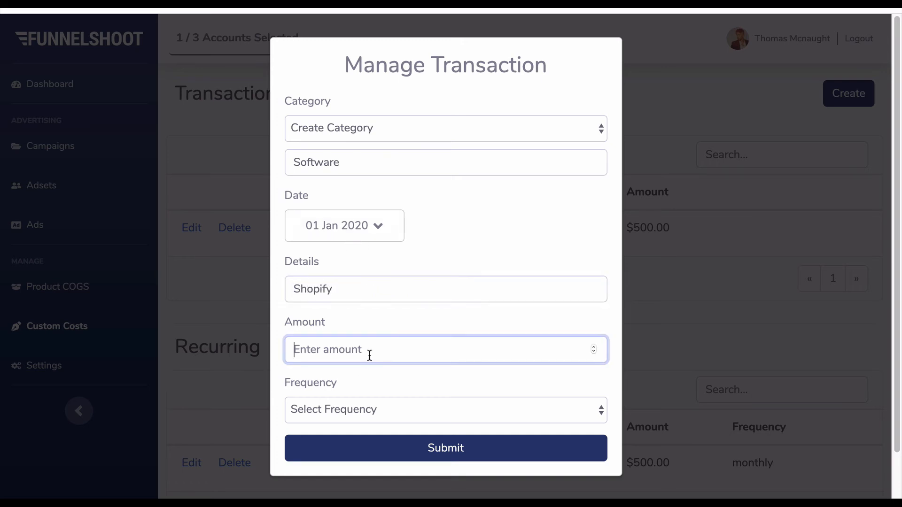
text(50)
click(402, 321)
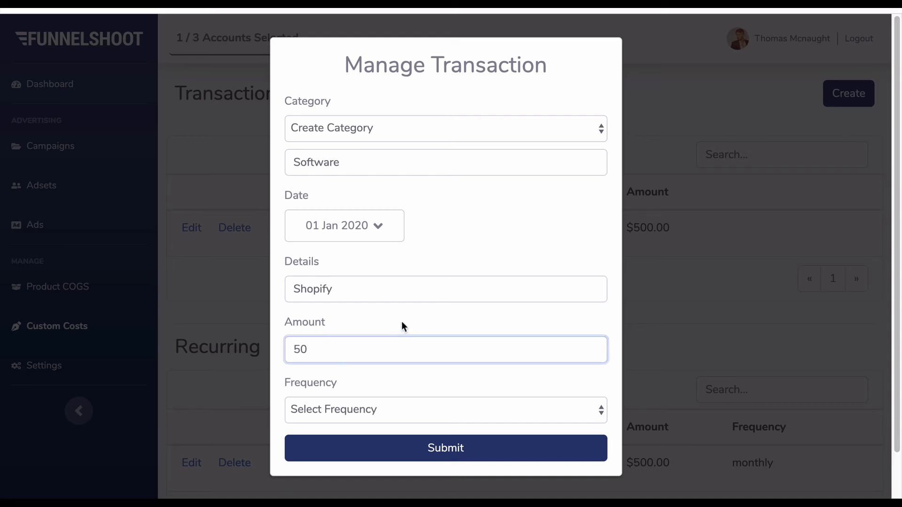
click(413, 409)
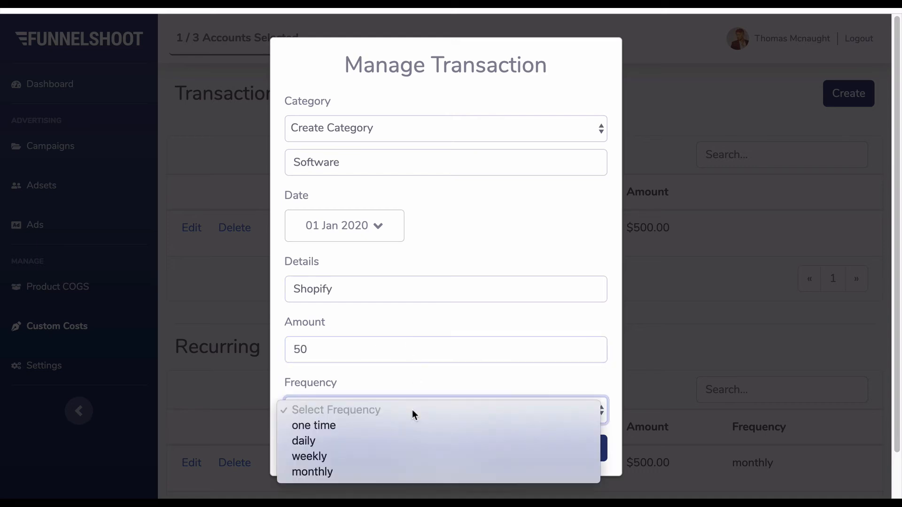
click(382, 456)
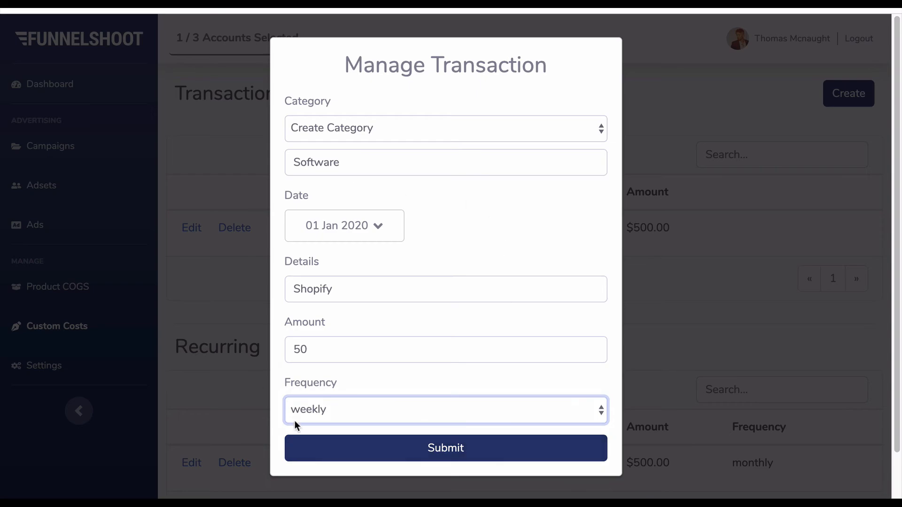
click(444, 451)
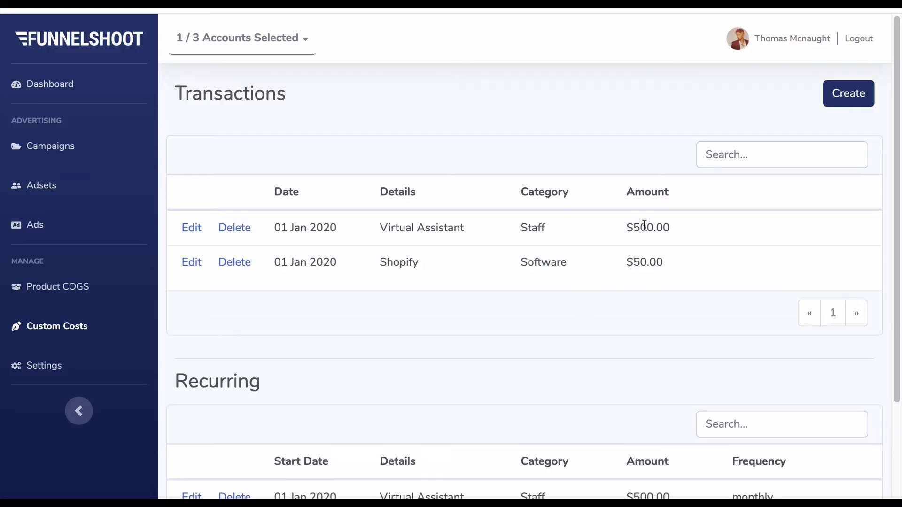
Step: Check the Virtual Assistant and Shopify entries in the Transactions and Recurring lists
scroll(499, 257, down, 1)
scroll(499, 258, down, 1)
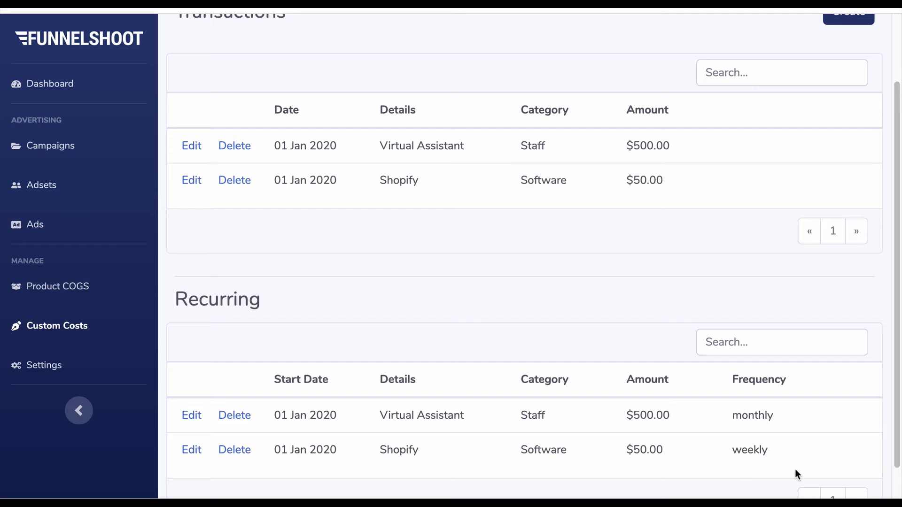
scroll(664, 393, up, 2)
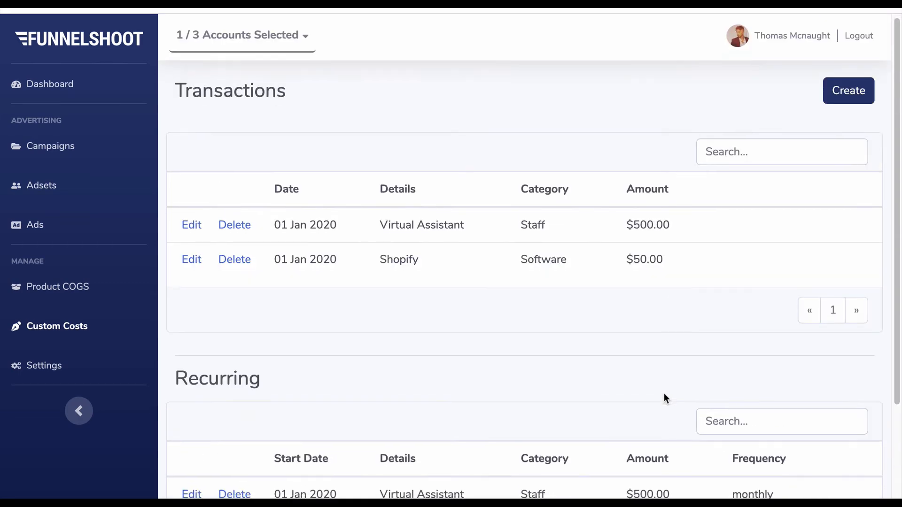
scroll(664, 393, down, 2)
Step: Return to the dashboard and examine the Software and Staff amounts in the Expenses Report's Custom Costs breakdown
click(41, 88)
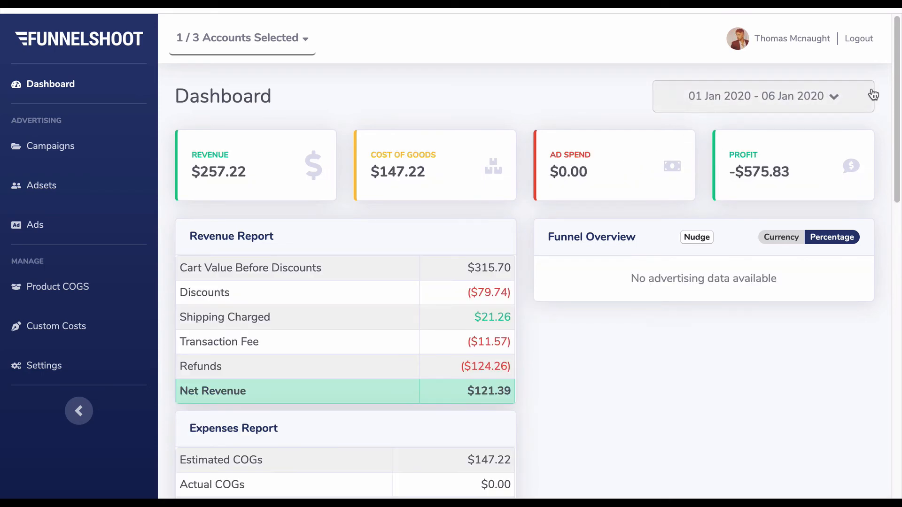
scroll(411, 232, down, 3)
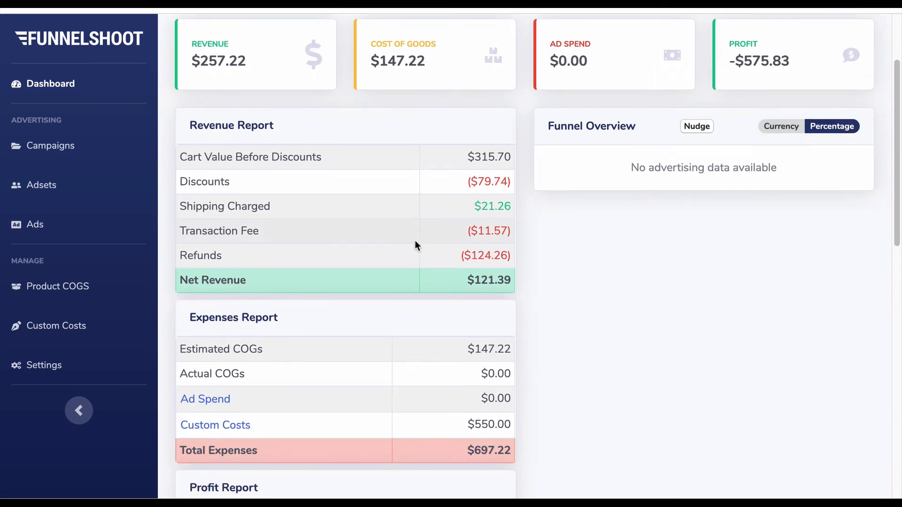
scroll(415, 244, down, 1)
click(219, 385)
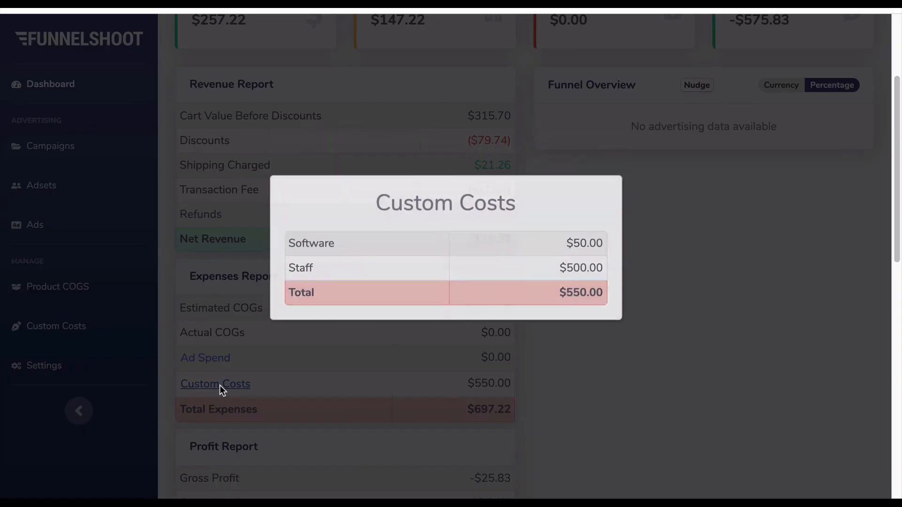
drag(280, 253, 359, 251)
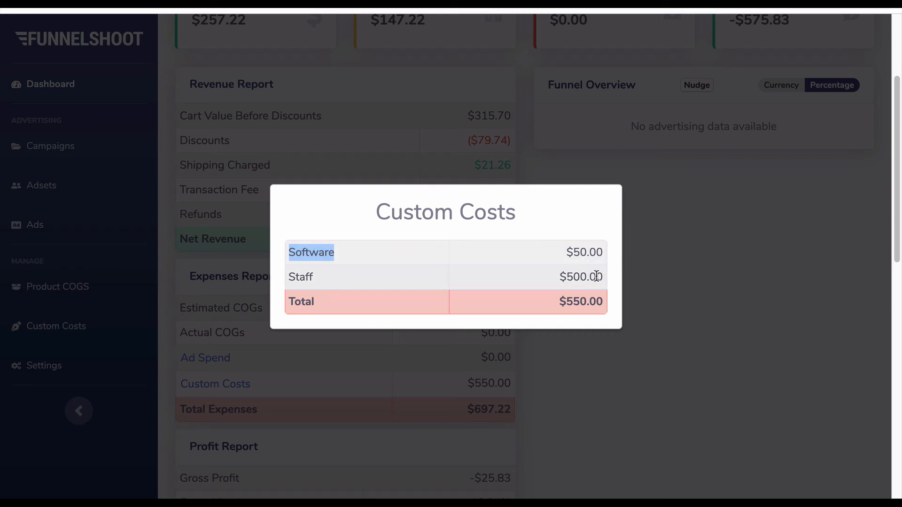
click(314, 254)
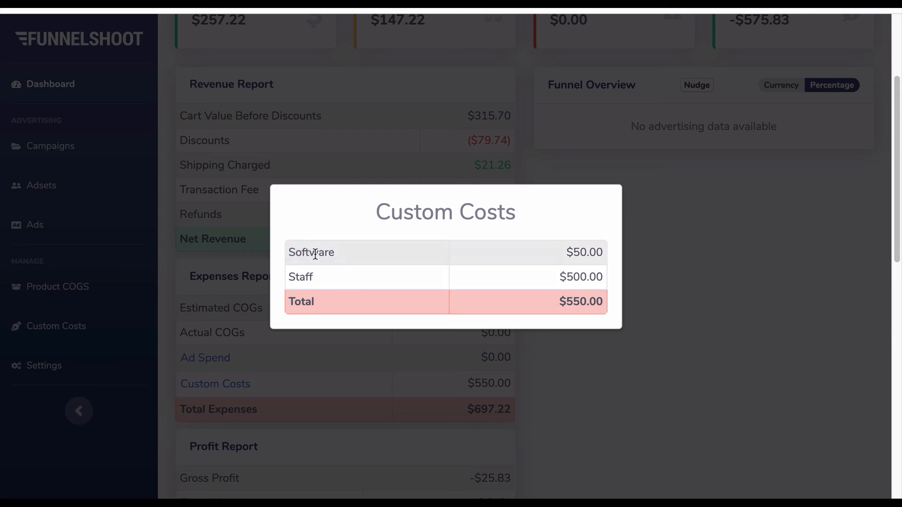
drag(566, 252, 618, 251)
click(602, 251)
drag(285, 283, 316, 279)
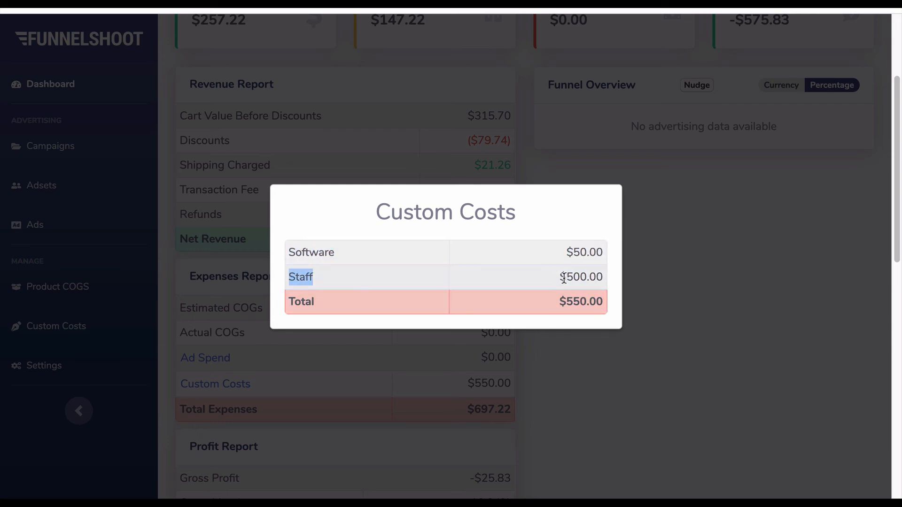
click(583, 281)
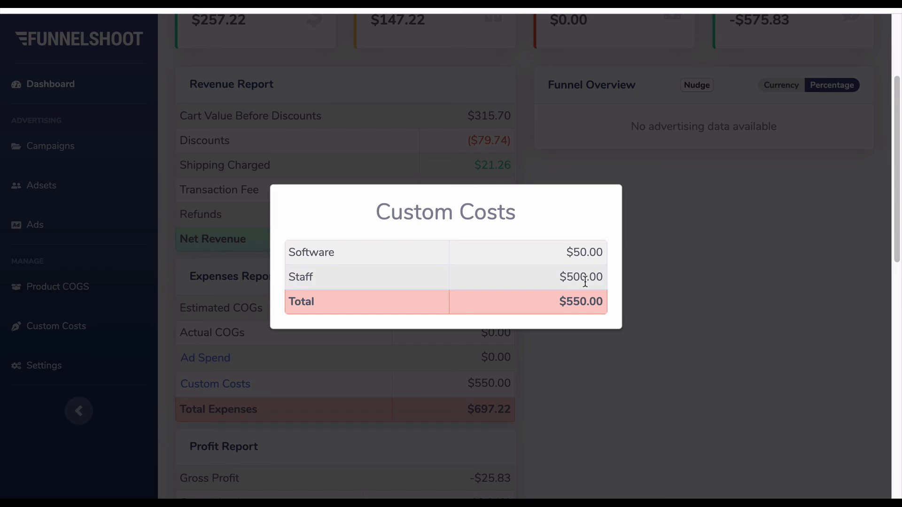
click(679, 272)
scroll(609, 271, up, 3)
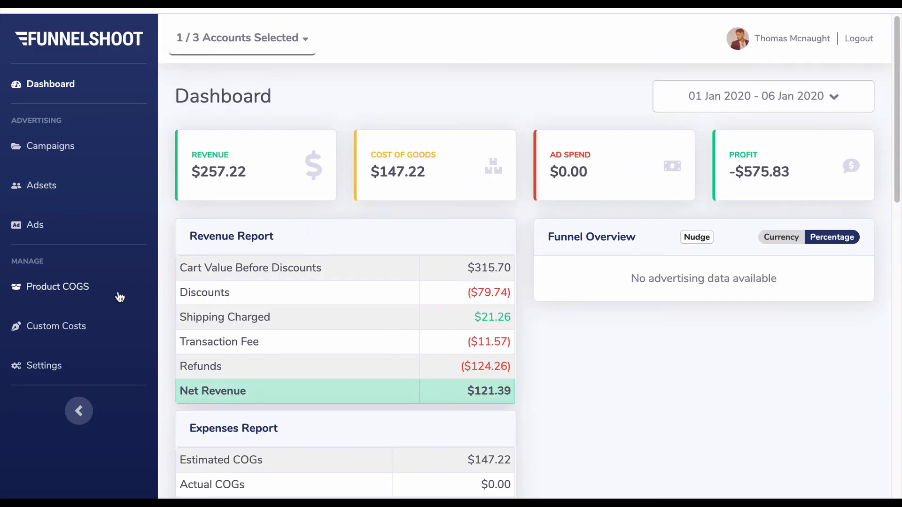
Step: Start a new custom cost transaction and create a category named Google Expert for it
click(72, 331)
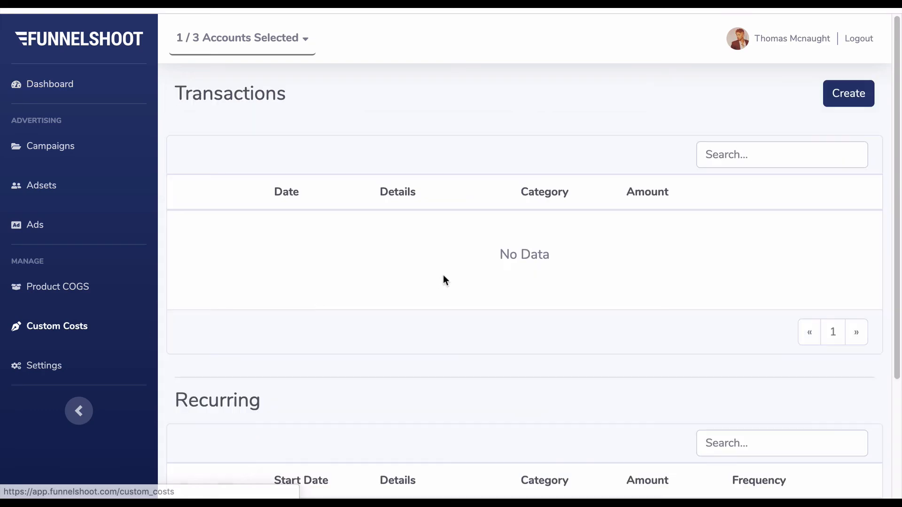
scroll(807, 140, down, 1)
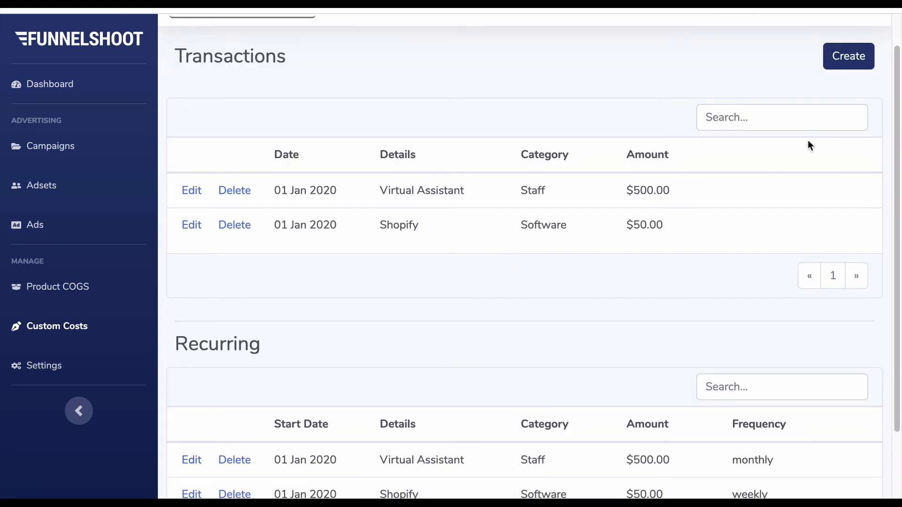
click(850, 63)
click(512, 147)
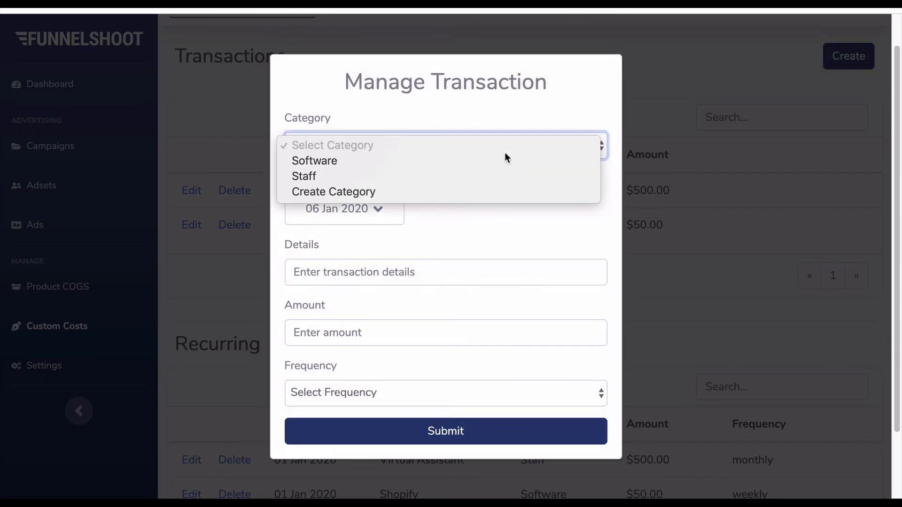
click(391, 191)
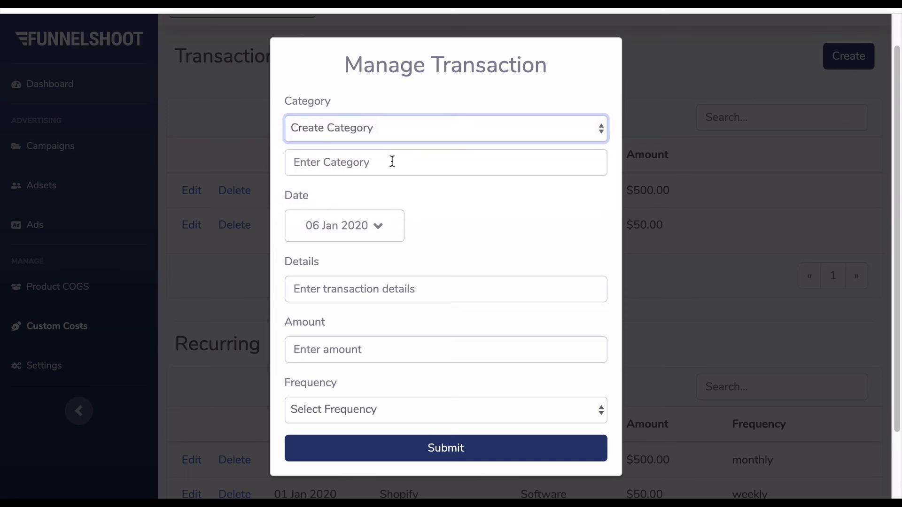
click(392, 161)
text(Google )
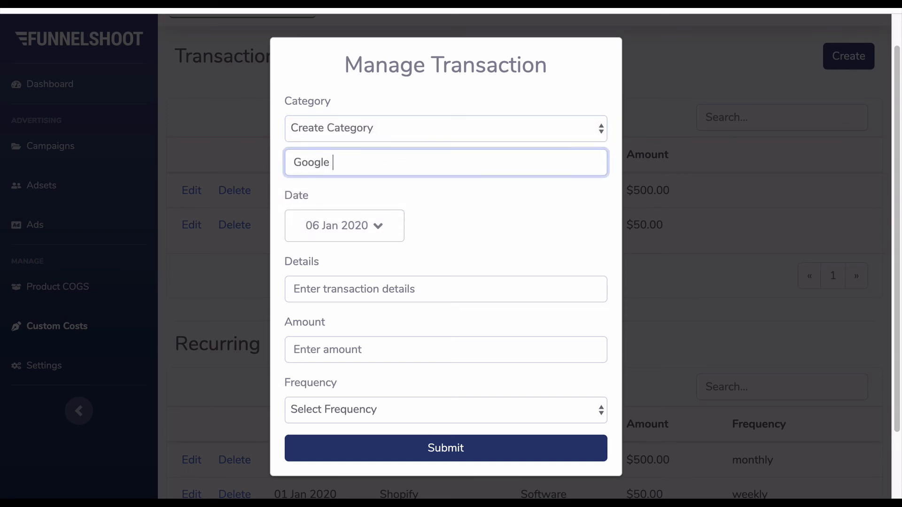
text(Expert)
Step: Set the Google Expert transaction's date to 02 Jan 2020 and enter "Freelancer for google" as its details
click(349, 238)
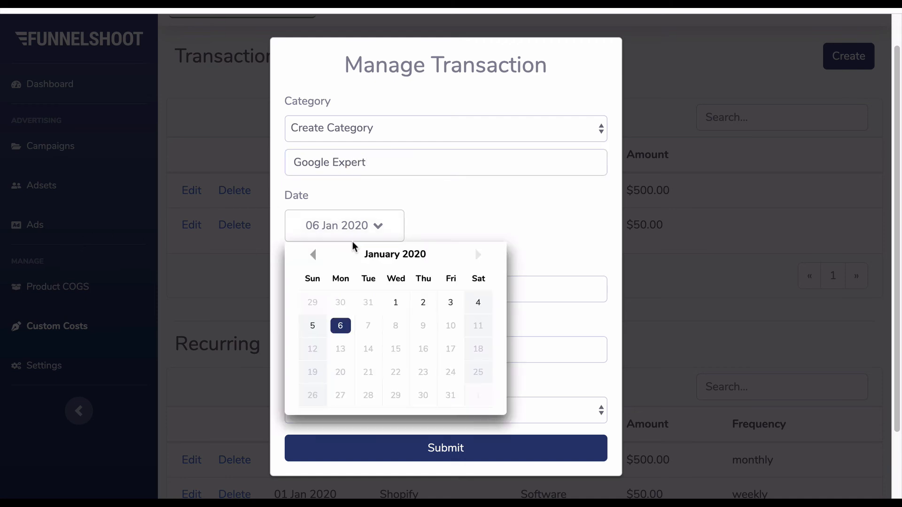
click(422, 304)
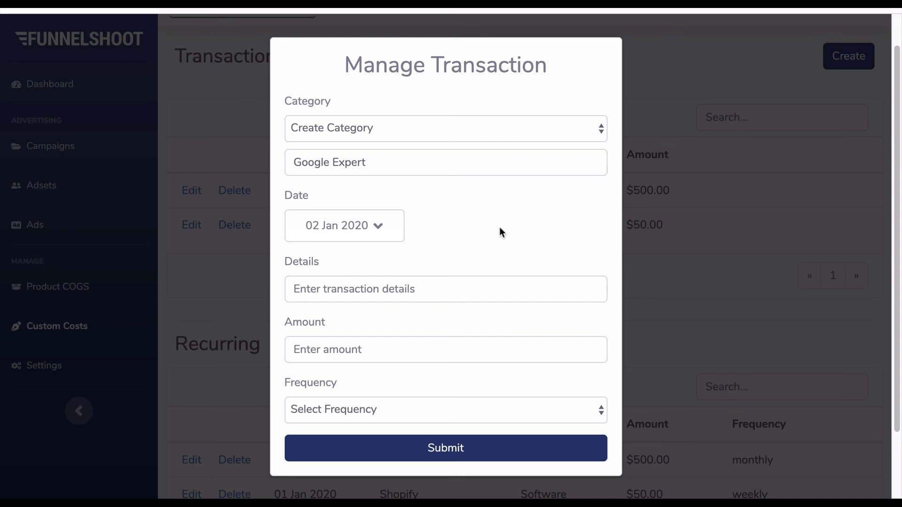
click(416, 295)
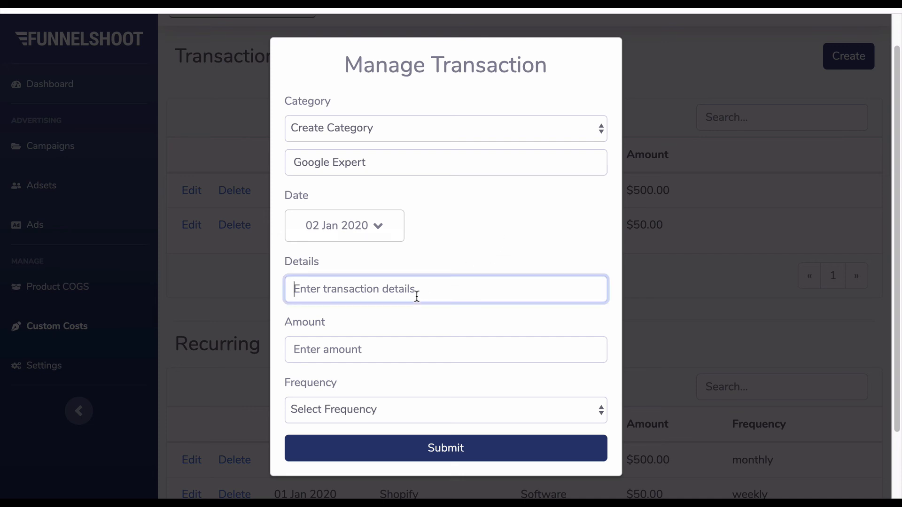
text(Freelancer)
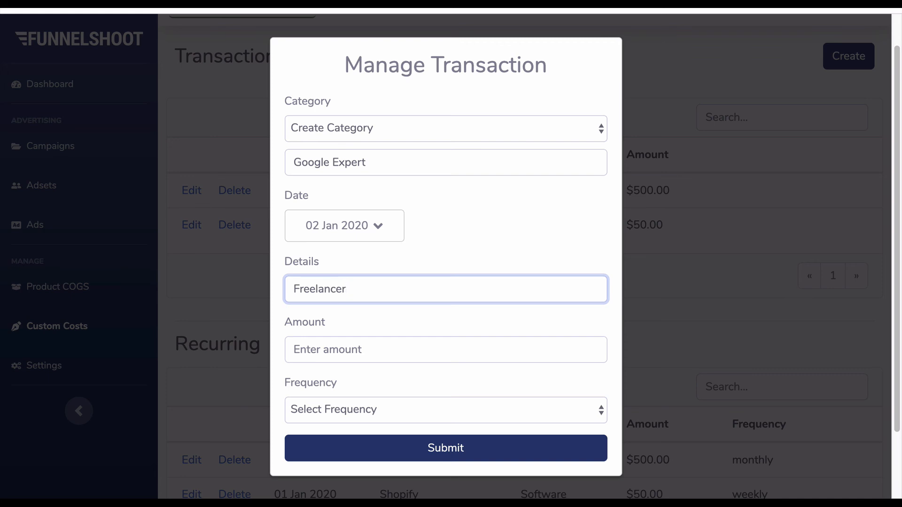
text( for google)
Step: Set the Google freelancer transaction's amount to 2000 with a one time frequency and submit it
click(371, 356)
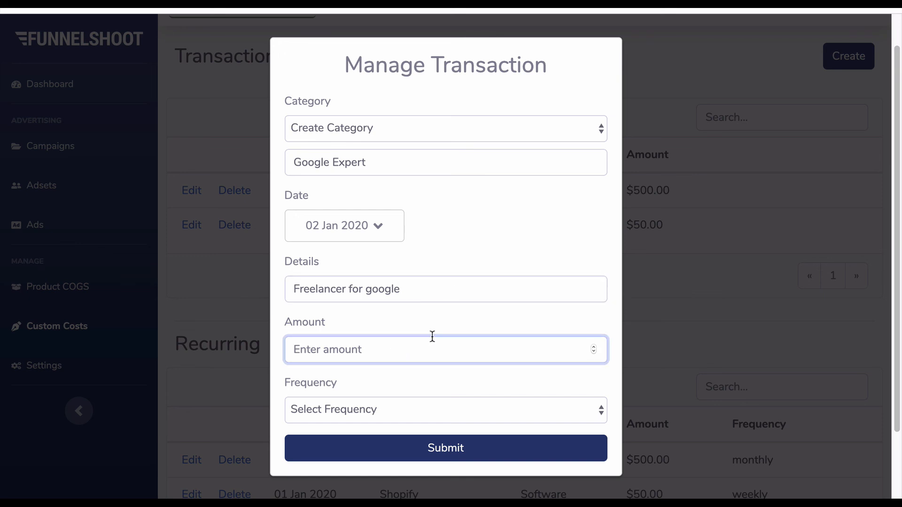
text(2000)
click(427, 403)
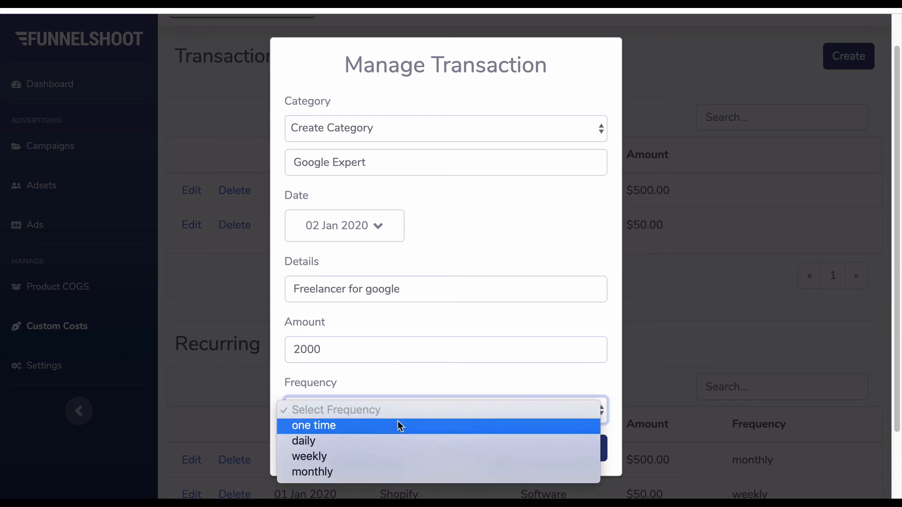
click(398, 425)
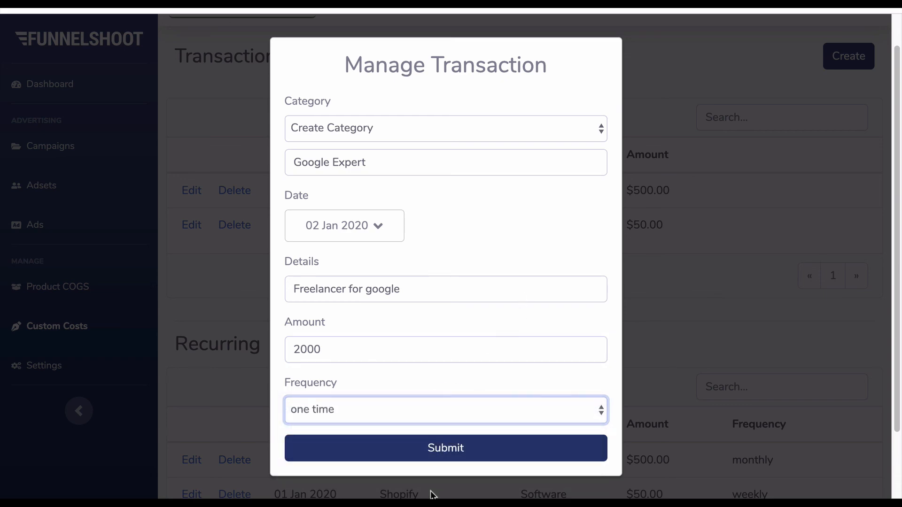
click(461, 451)
Step: Compare the Transactions and Recurring lists to see where the one-time Google freelancer cost is listed
scroll(674, 299, down, 2)
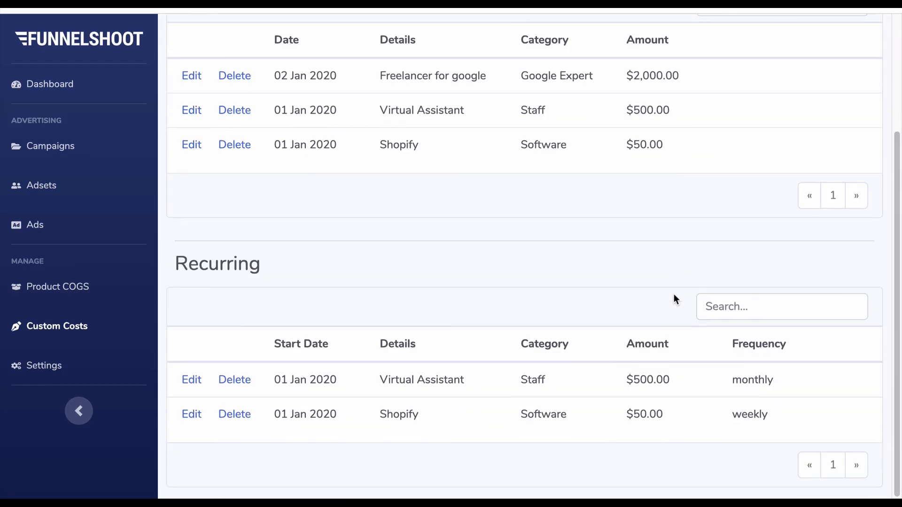
scroll(674, 298, up, 1)
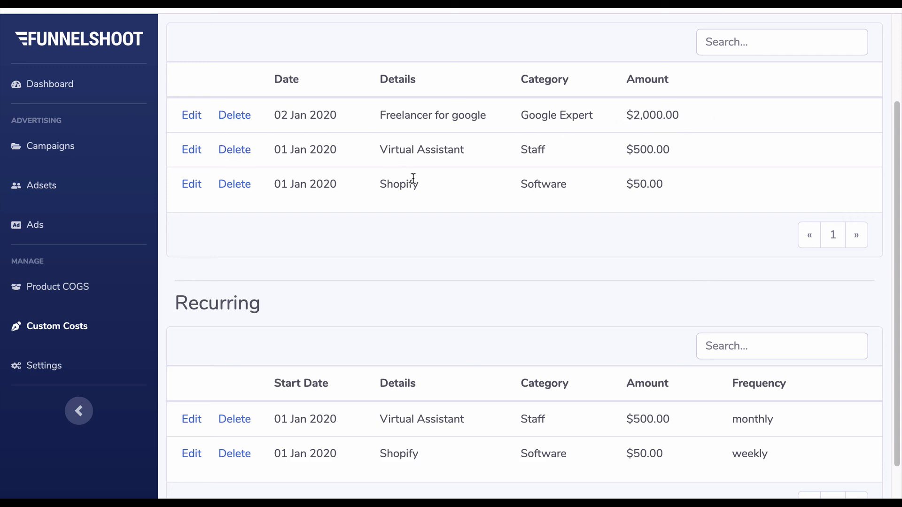
scroll(428, 257, down, 1)
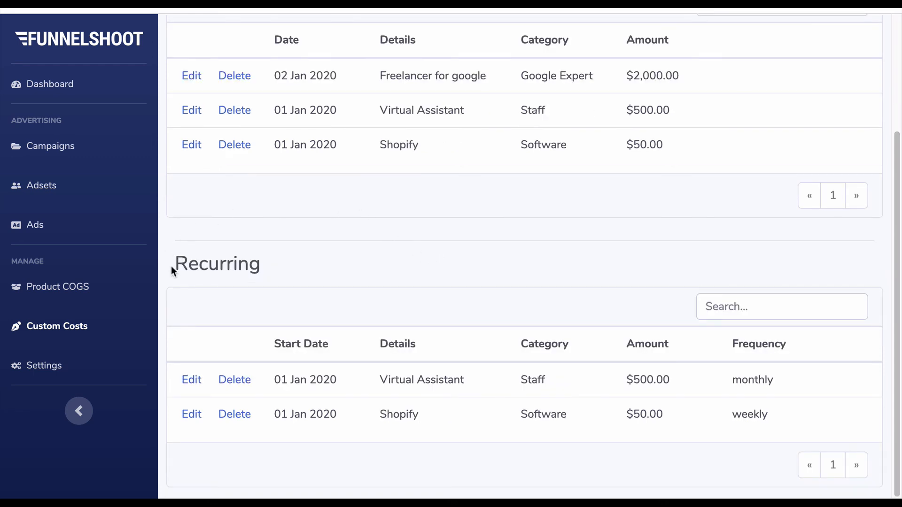
drag(171, 266, 284, 267)
click(343, 278)
Step: Return to the dashboard and examine the Google Expert amount in the Expenses Report's Custom Costs breakdown
click(66, 95)
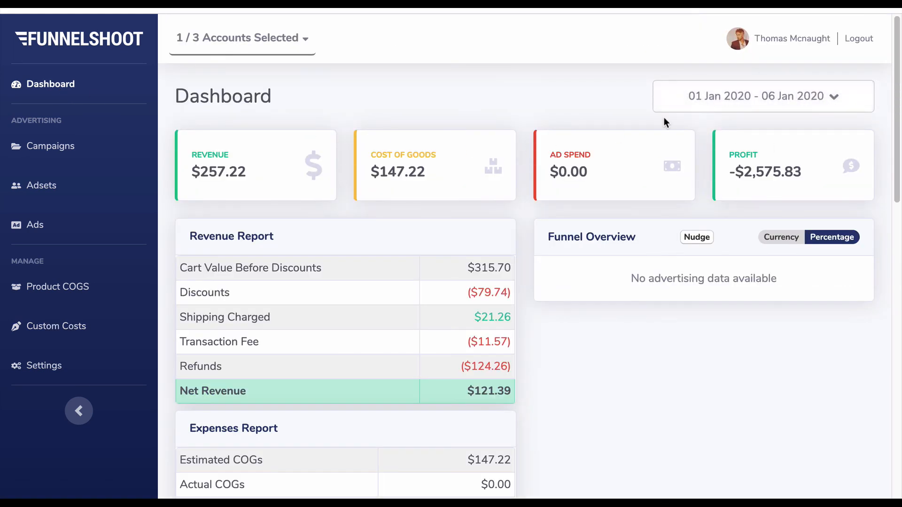
scroll(464, 241, down, 3)
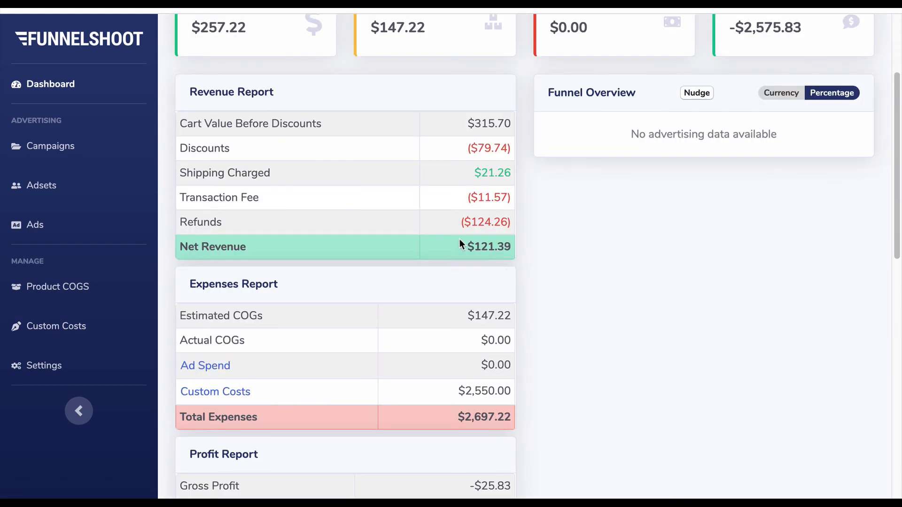
click(236, 392)
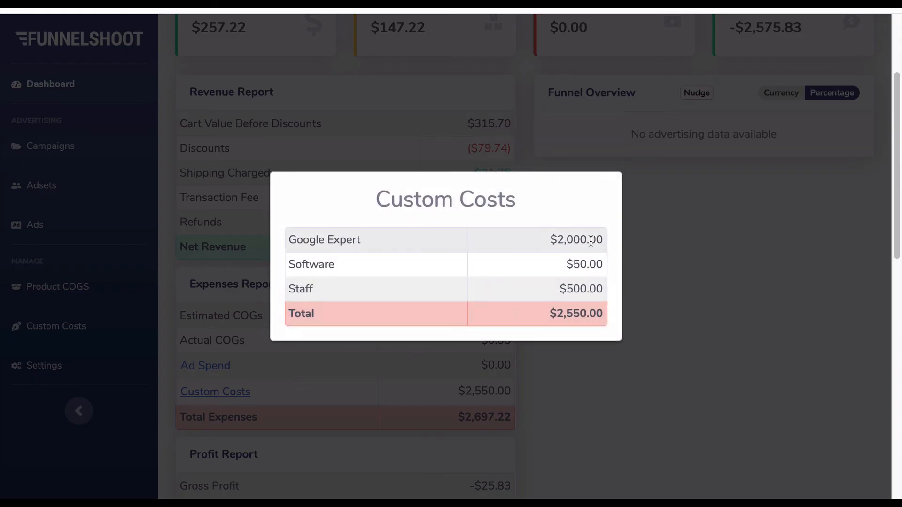
drag(548, 237, 626, 244)
click(606, 244)
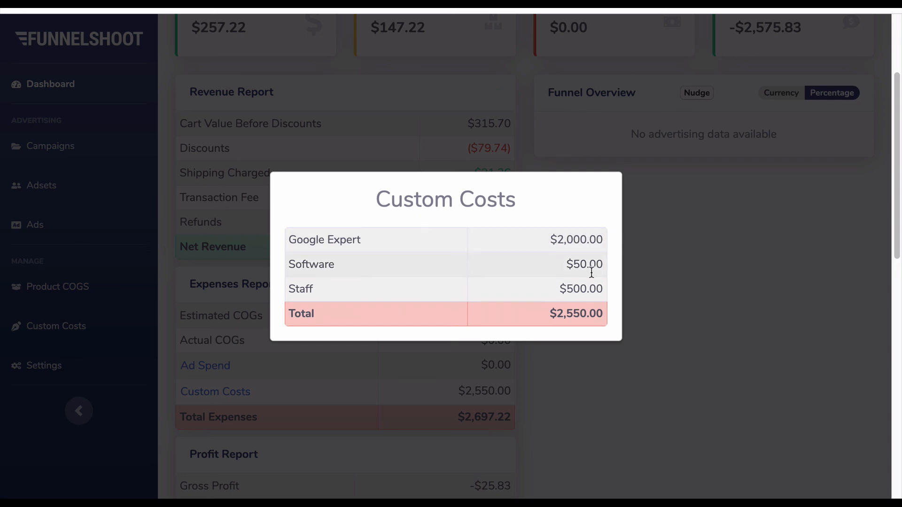
click(697, 256)
scroll(621, 274, up, 3)
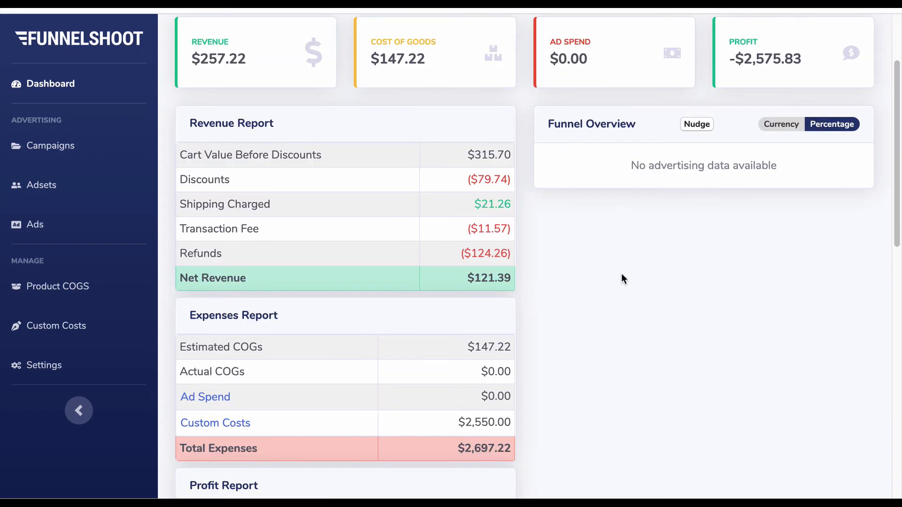